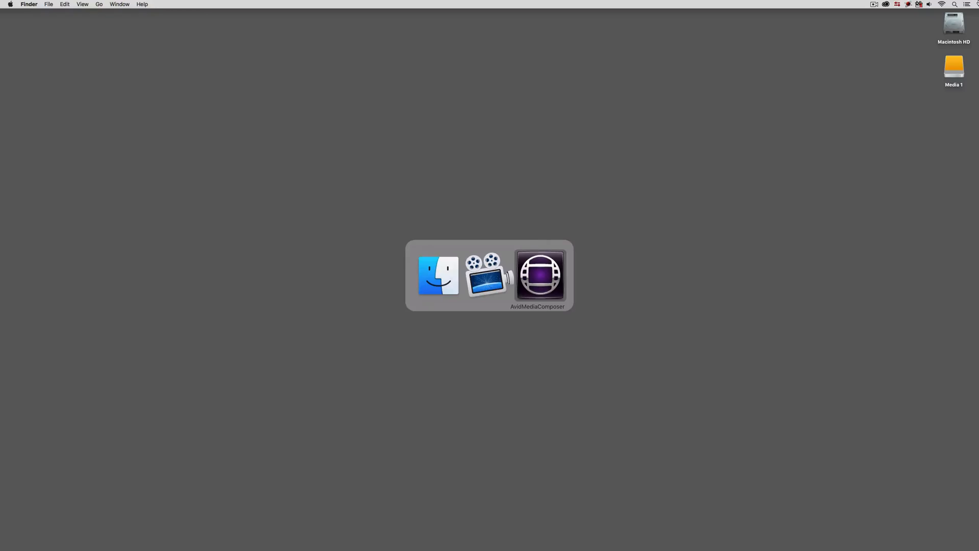
# Step: Switch to Avid Media Composer and apply the Sapphire Builder S_Effect to the Inner_Limits title on track V1
pyautogui.press('super+Tab')
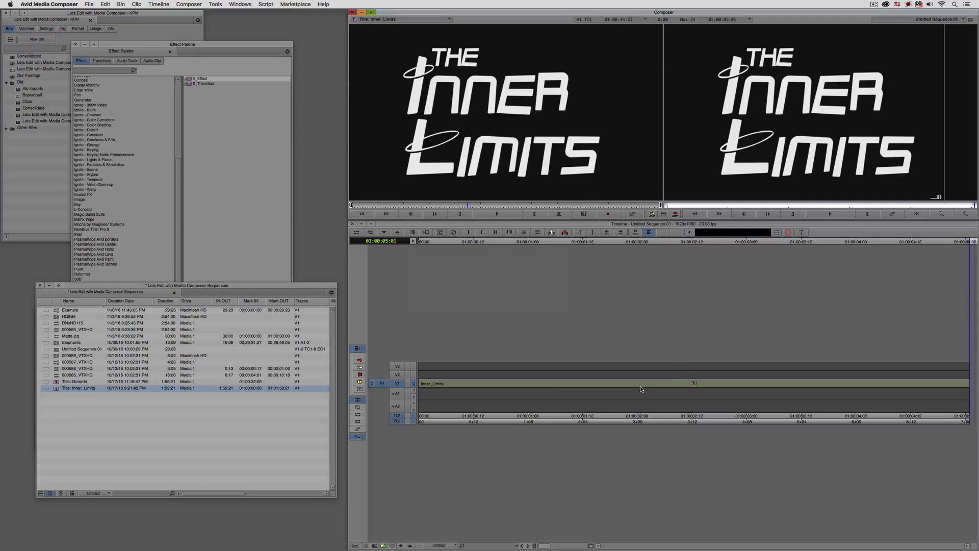
pyautogui.moveTo(554, 406); pyautogui.dragTo(499, 384)
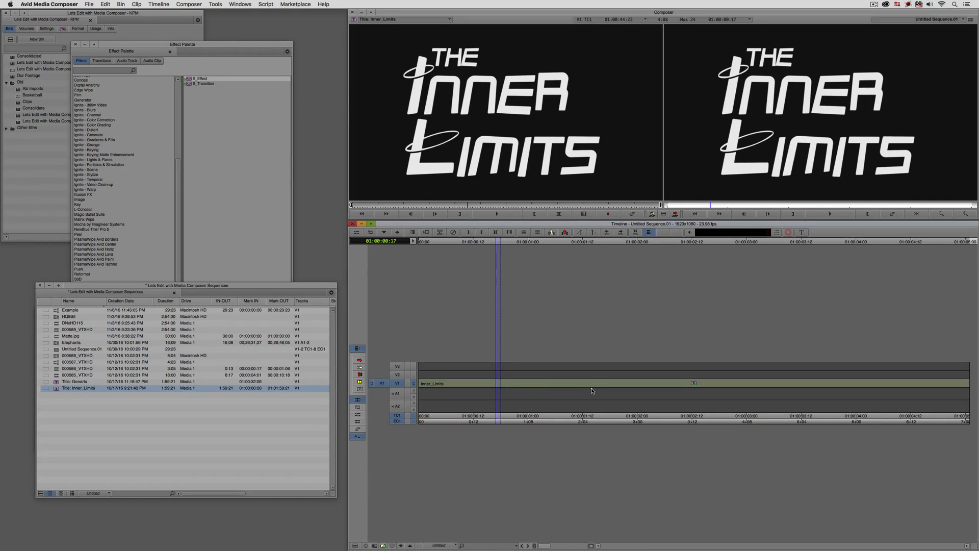
pyautogui.click(193, 47)
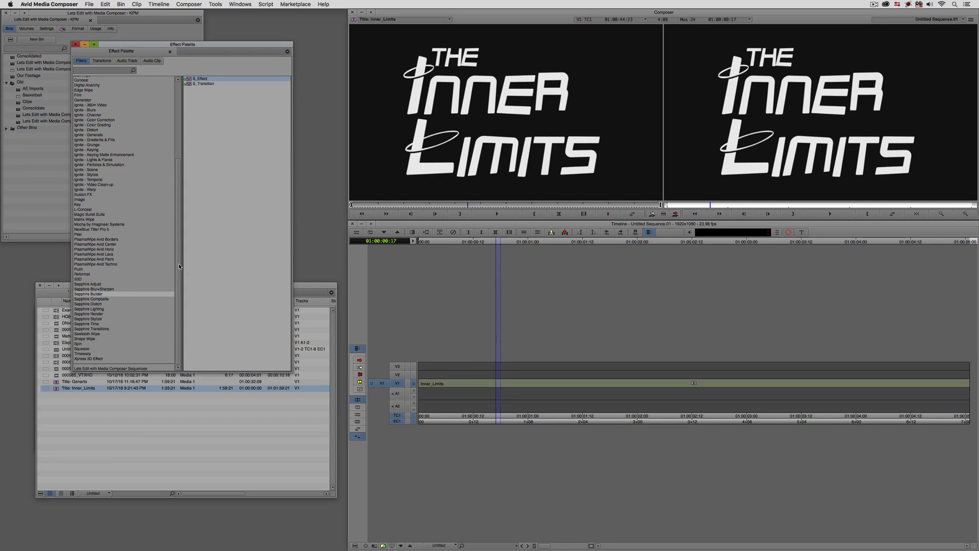
pyautogui.moveTo(201, 79); pyautogui.dragTo(677, 383)
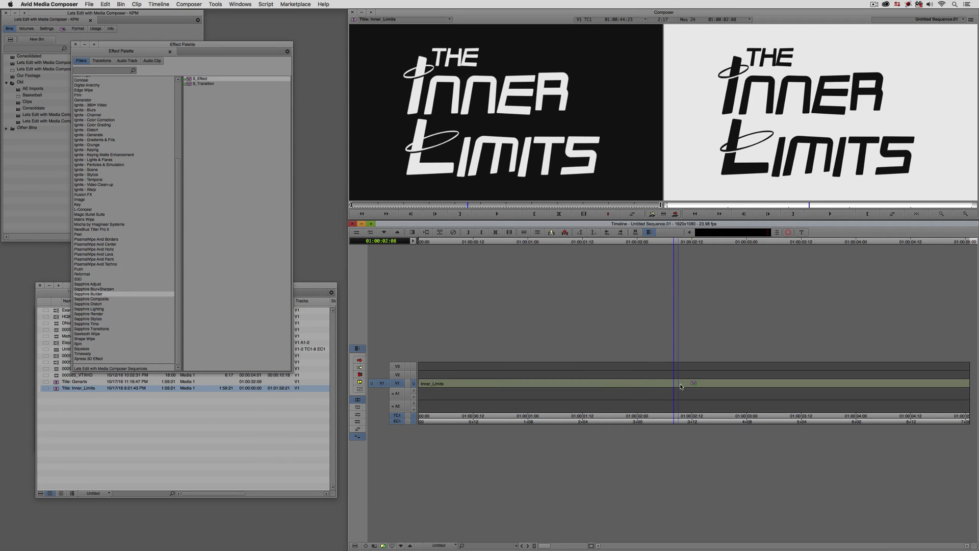
pyautogui.press(']')
pyautogui.click(680, 383)
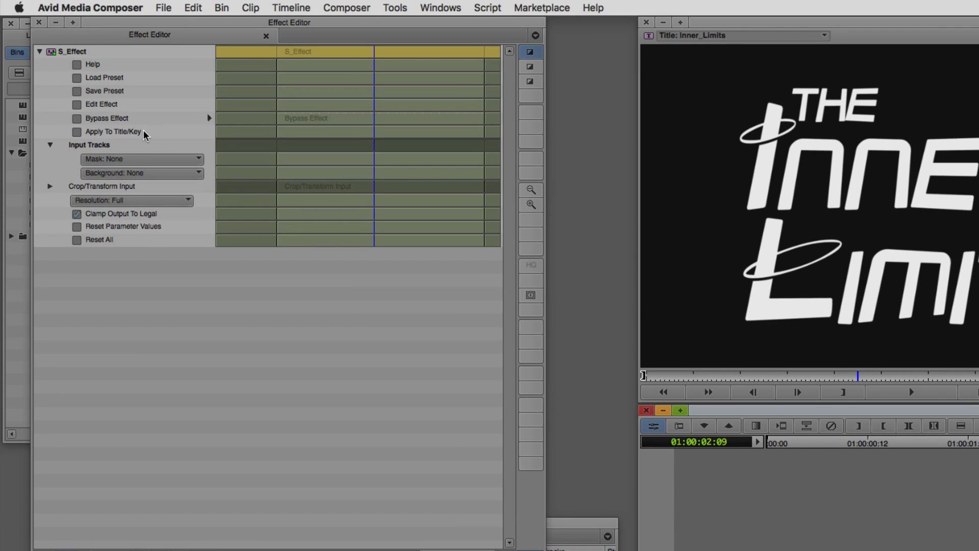
# Step: Enable Apply To Title/Key for the S_Effect and set its Background input track to None
pyautogui.click(109, 134)
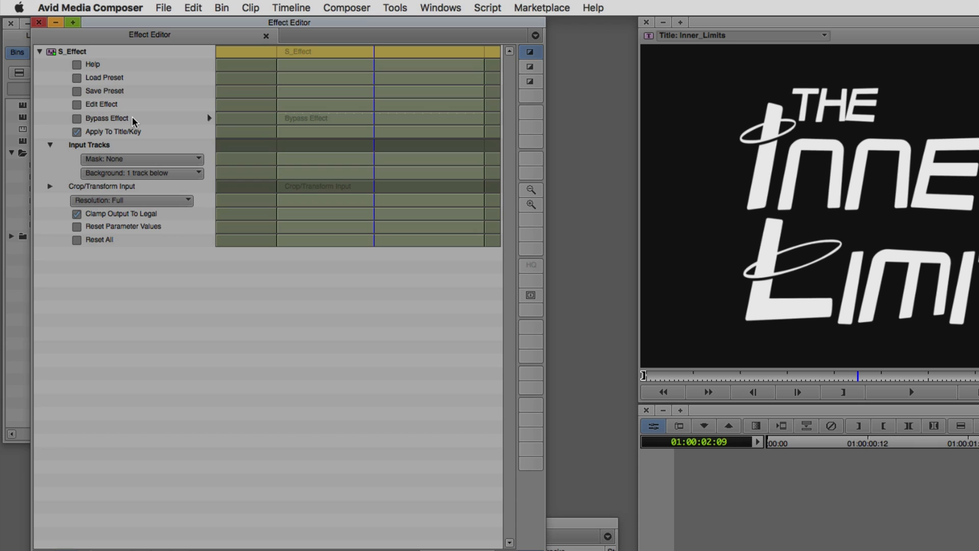
pyautogui.click(115, 174)
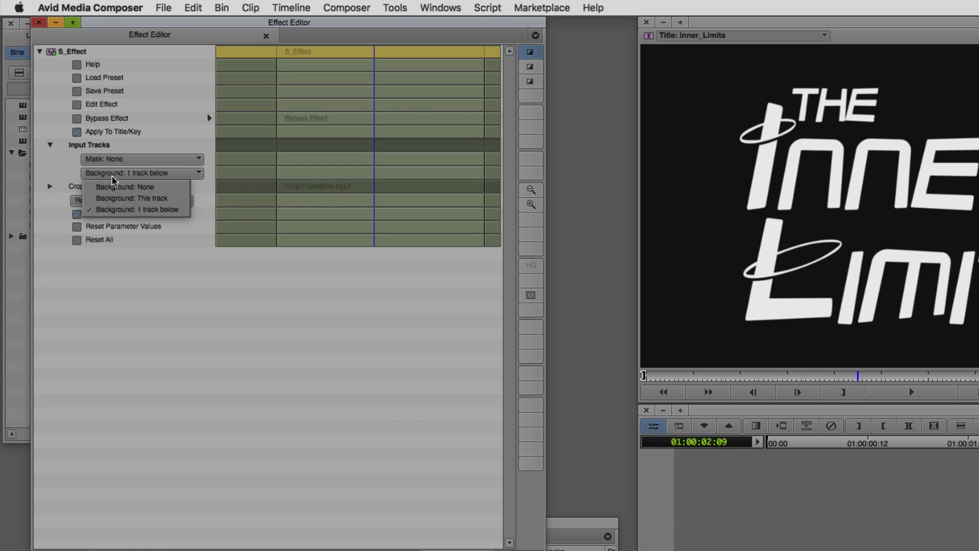
pyautogui.click(117, 189)
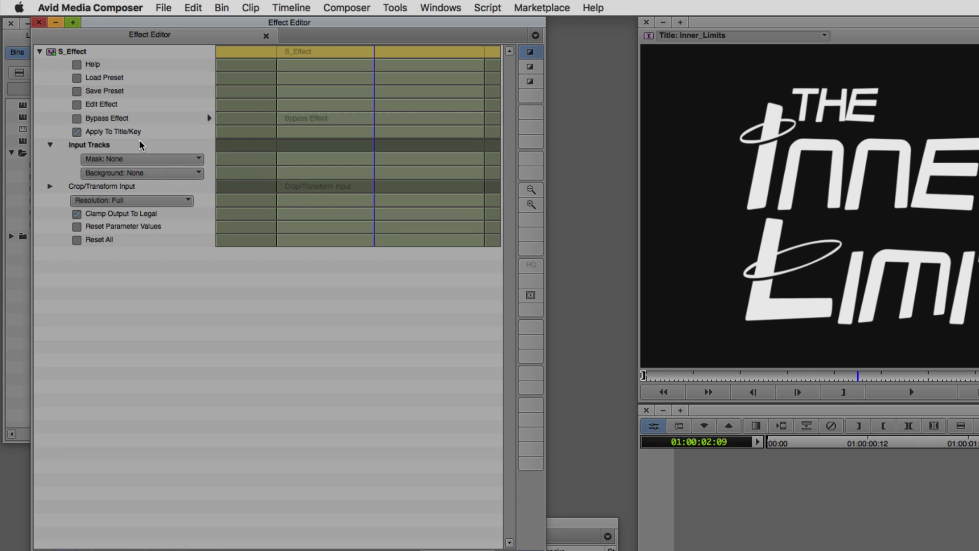
# Step: Open the effect in Sapphire Effect Builder and turn off the checkerboard behind the preview
pyautogui.click(106, 104)
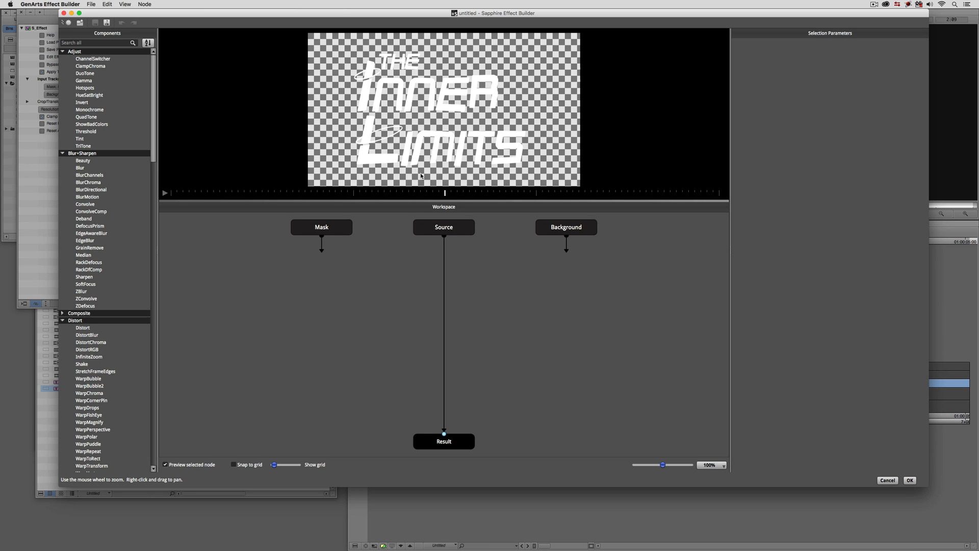
pyautogui.click(132, 4)
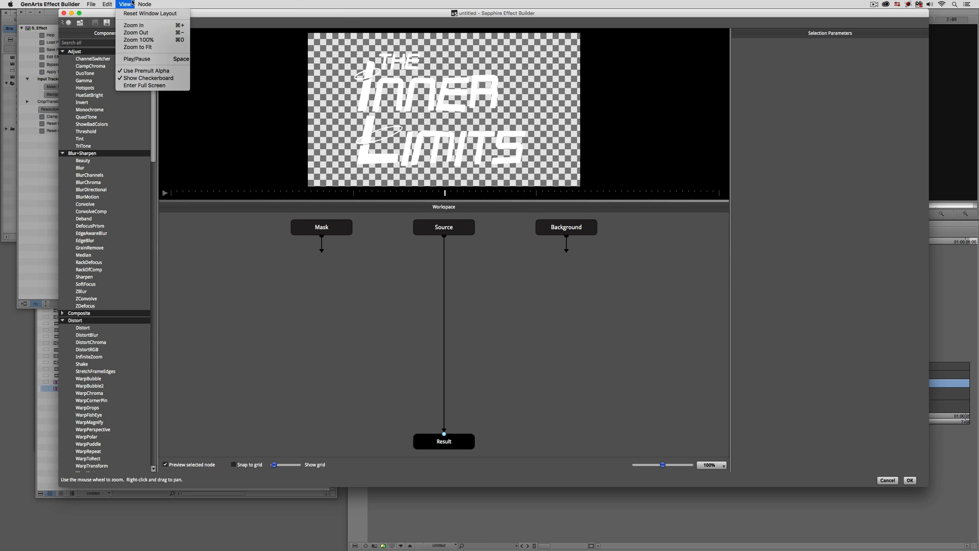
pyautogui.click(180, 80)
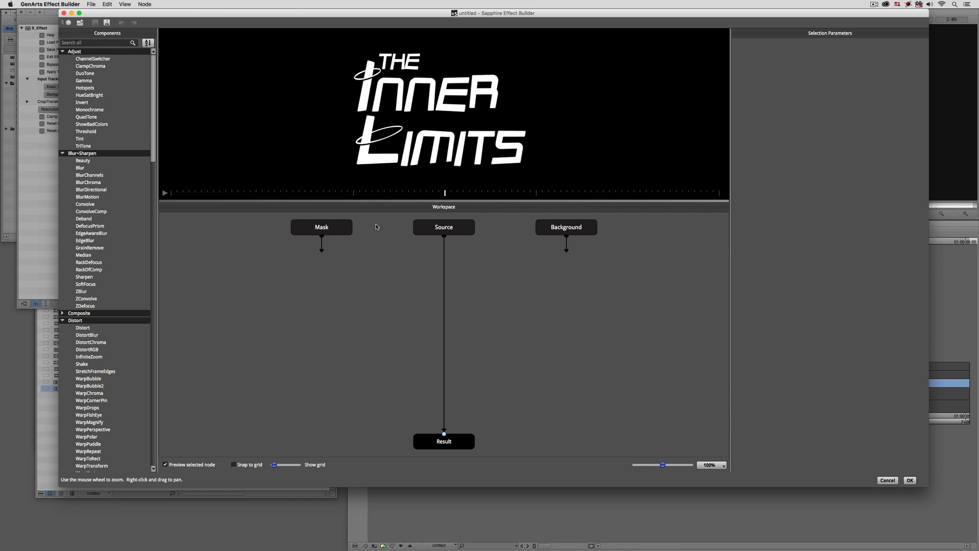
# Step: Move the Mask and Background nodes side by side, clear of the Source node
pyautogui.moveTo(348, 231); pyautogui.dragTo(226, 229)
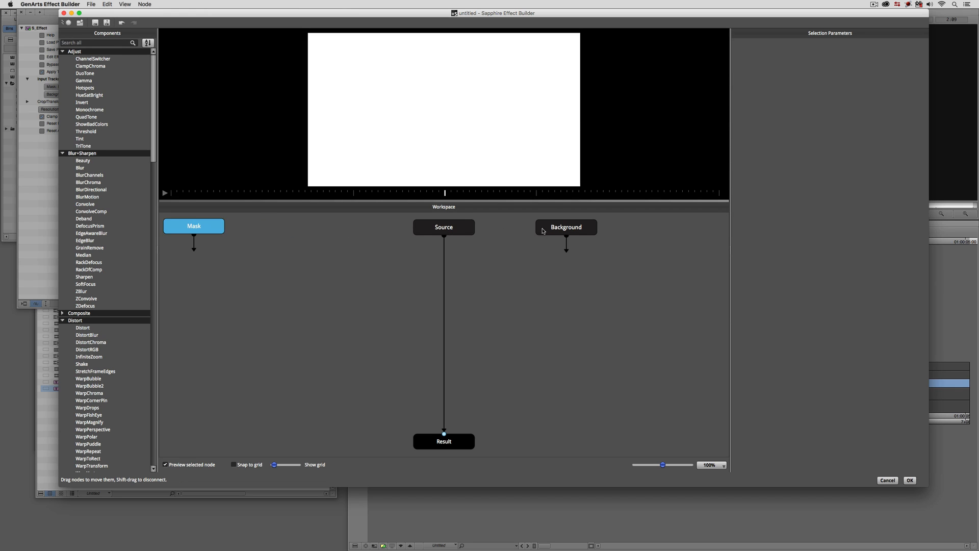
pyautogui.moveTo(543, 231); pyautogui.dragTo(272, 228)
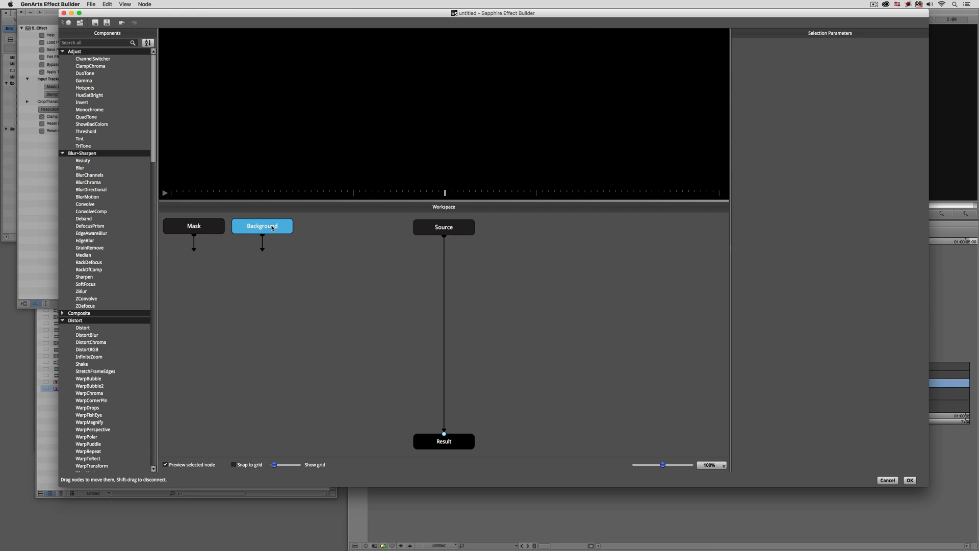
pyautogui.click(444, 228)
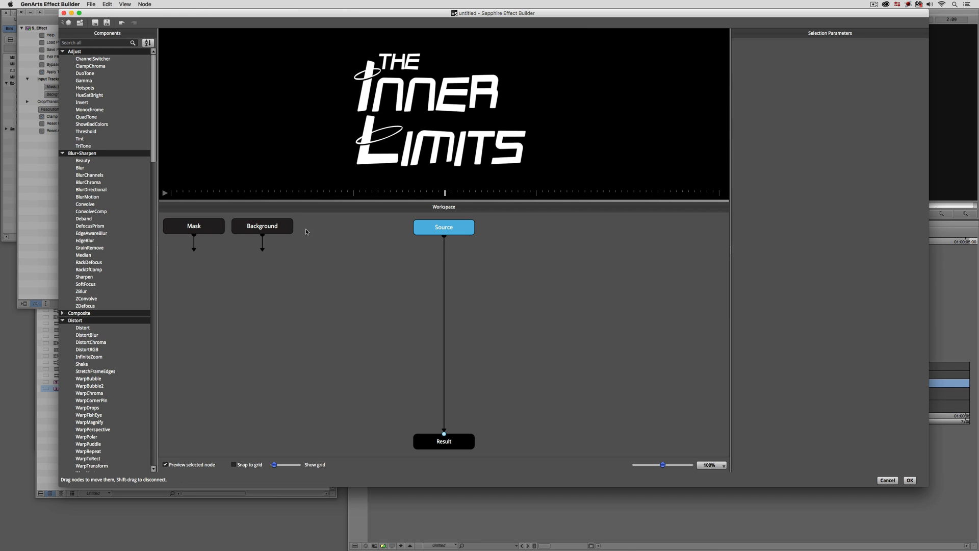
# Step: Preview the Background, Mask and Source nodes one after another to compare their images
pyautogui.click(271, 230)
pyautogui.click(212, 230)
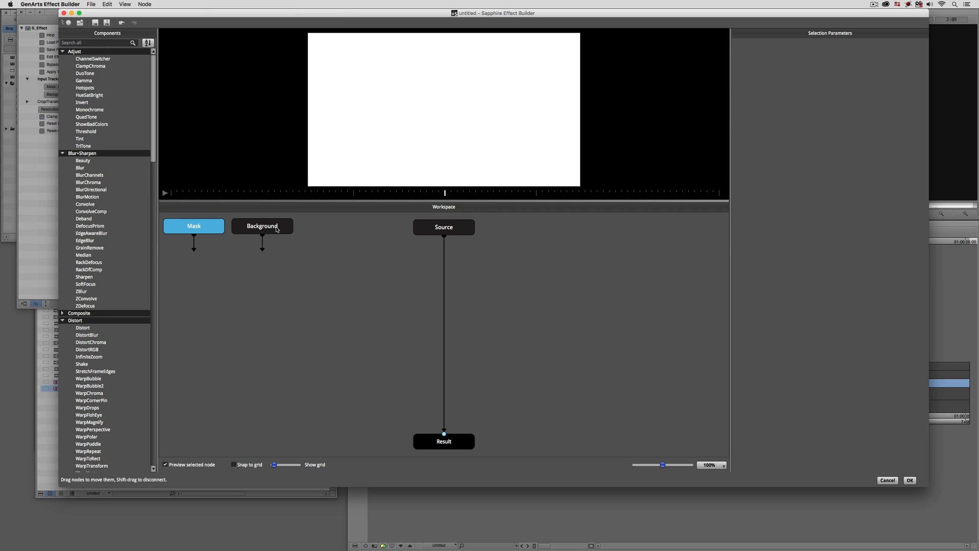
pyautogui.click(276, 229)
pyautogui.click(446, 229)
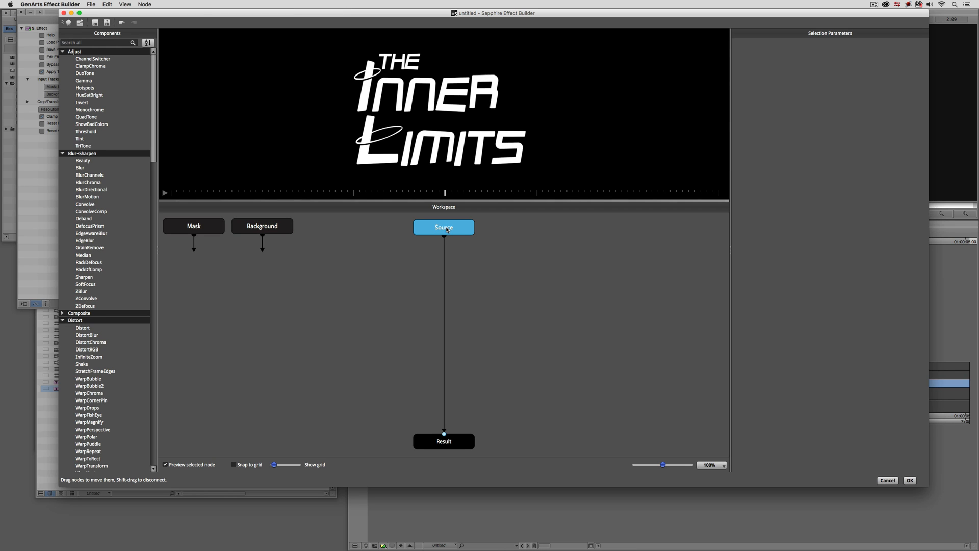
pyautogui.click(268, 230)
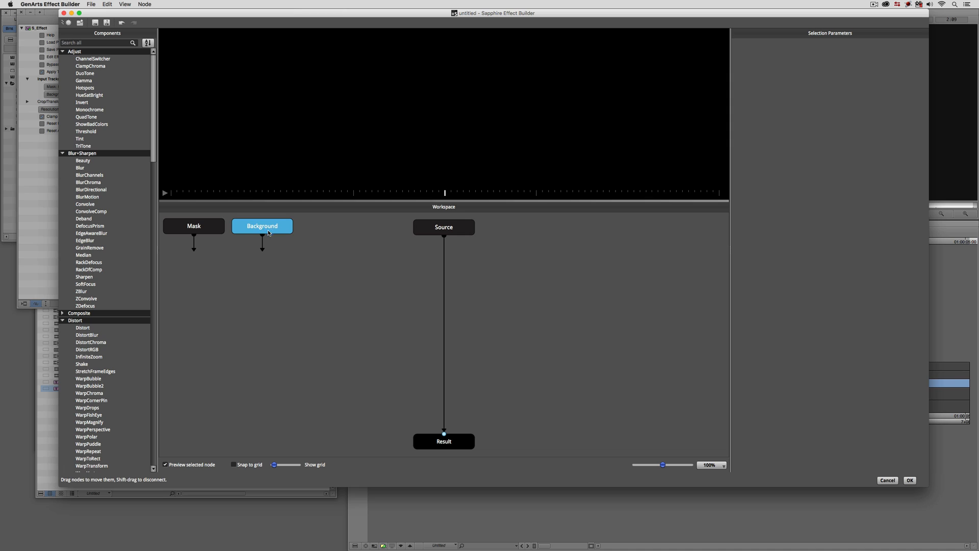
pyautogui.click(195, 225)
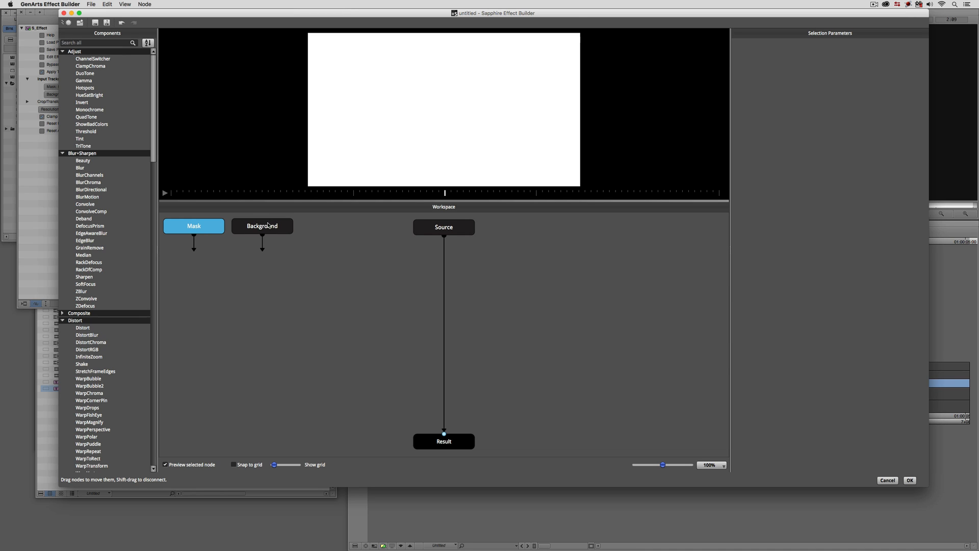
pyautogui.click(265, 225)
pyautogui.click(449, 230)
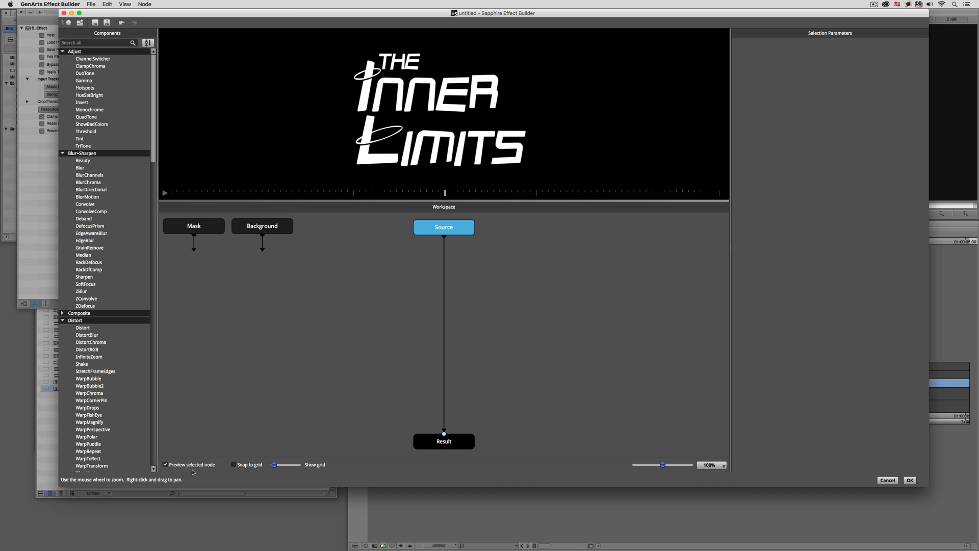
# Step: Turn off Preview selected node and select the Mask, Background and Source nodes to check the preview's behaviour
pyautogui.click(198, 463)
pyautogui.click(194, 227)
pyautogui.click(260, 228)
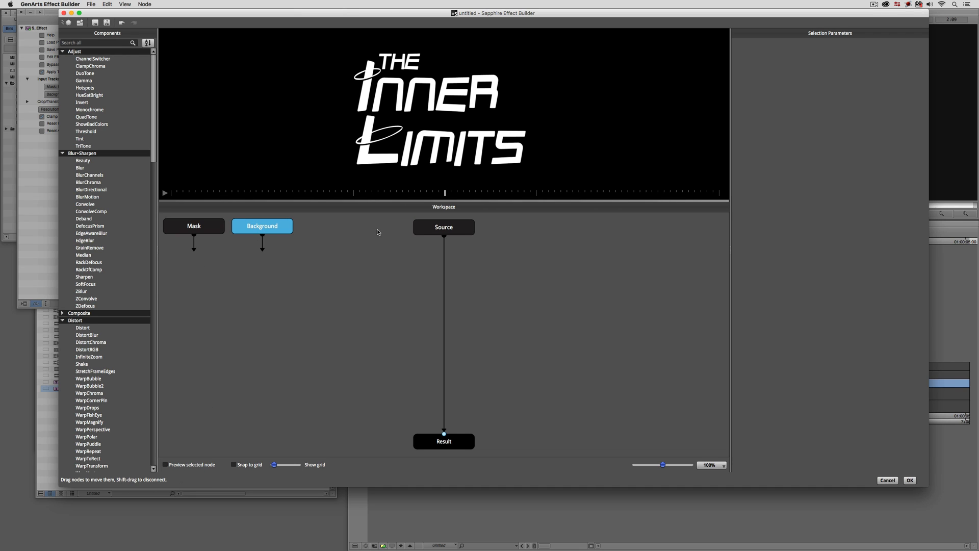
pyautogui.click(429, 231)
# Step: Disconnect the Source node from the Result node and turn on Preview selected node
pyautogui.click(444, 433)
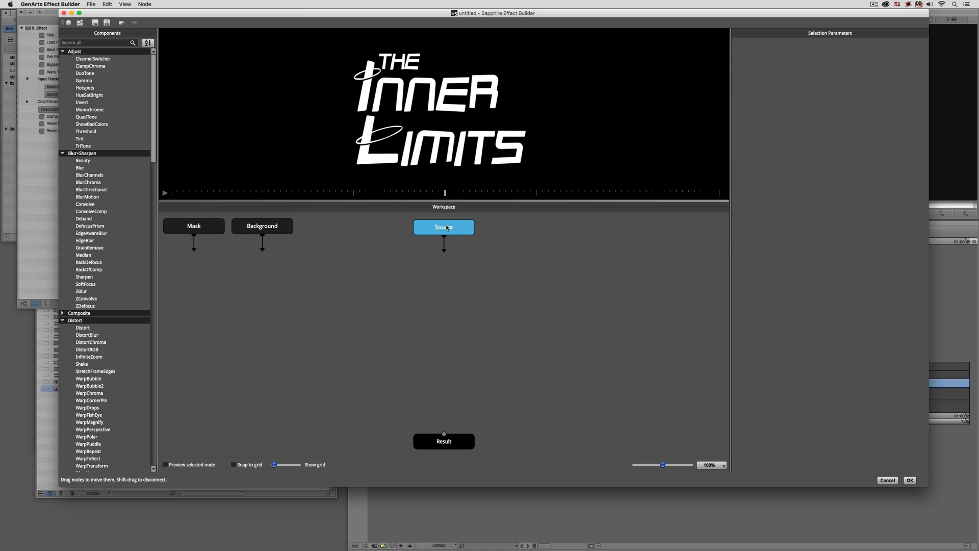
pyautogui.click(279, 229)
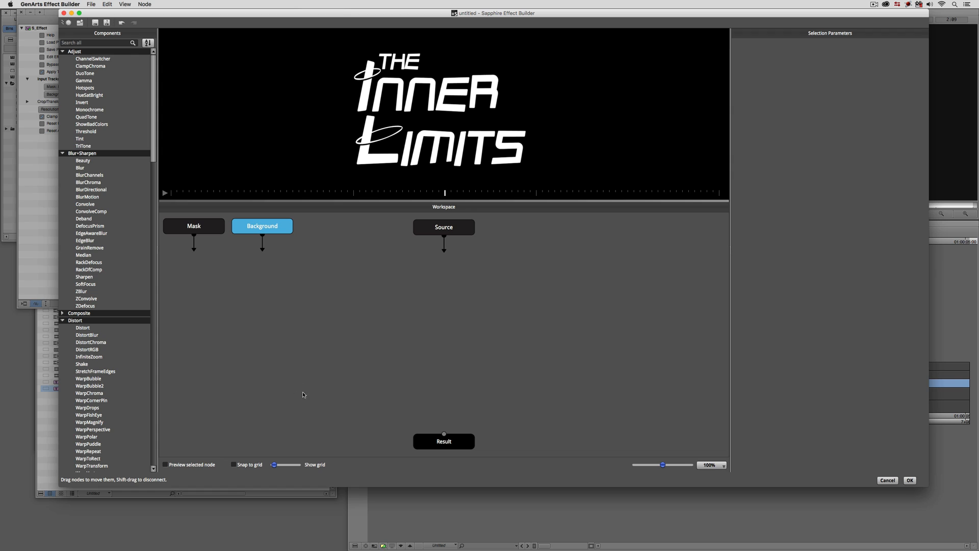
pyautogui.click(165, 465)
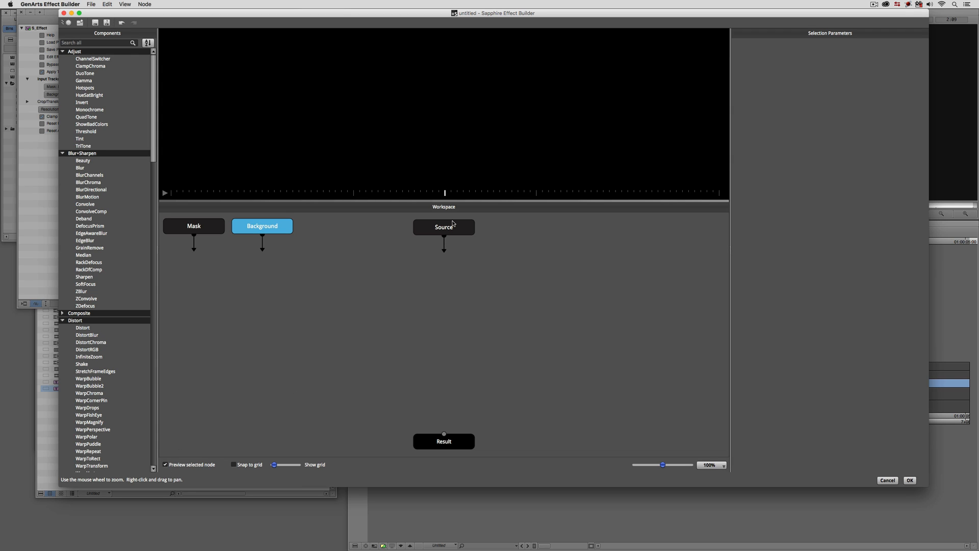
# Step: Examine the previews of the disconnected Source, Background and Mask nodes
pyautogui.click(453, 226)
pyautogui.click(269, 229)
pyautogui.click(197, 226)
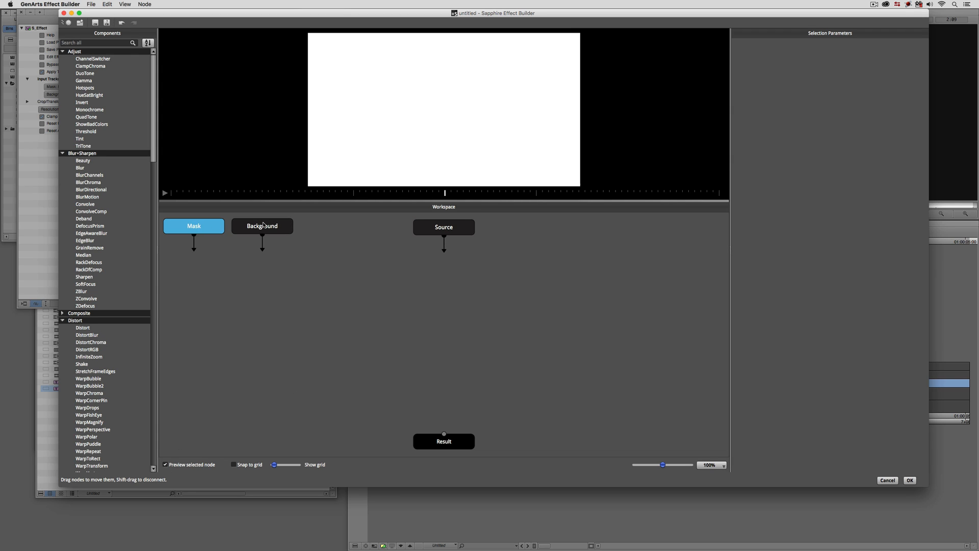
pyautogui.click(264, 225)
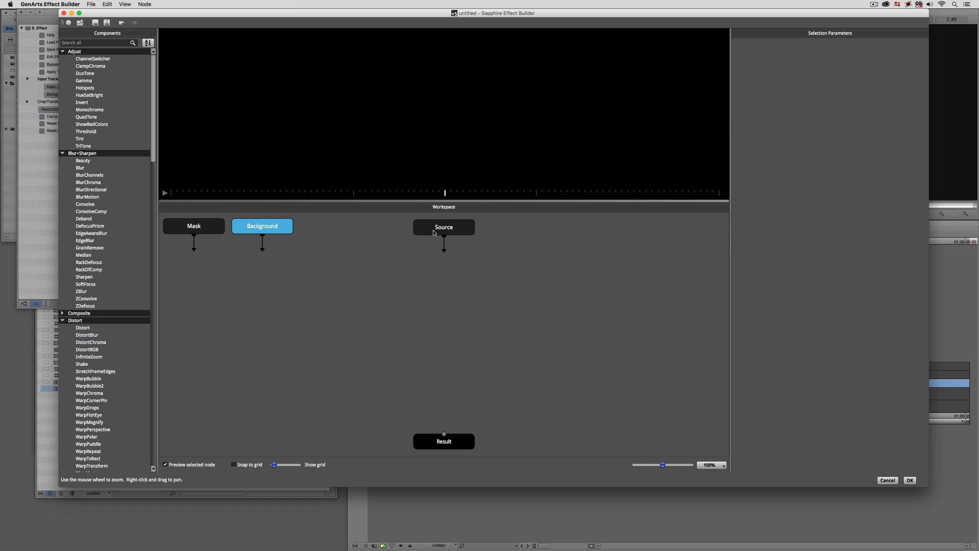
pyautogui.click(448, 230)
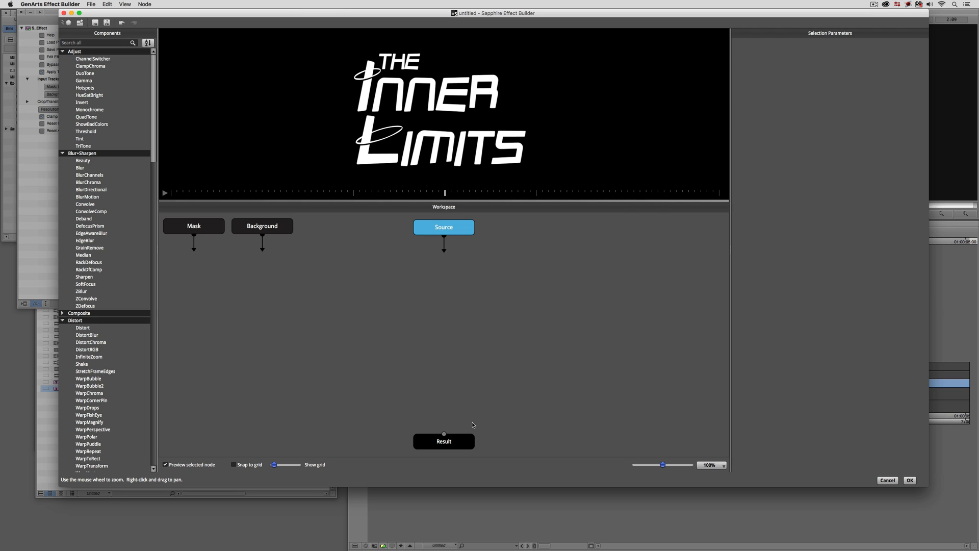
# Step: Move the Source node beneath Mask and Background, and add an unconnected NightSky node well away from them
pyautogui.moveTo(443, 228); pyautogui.dragTo(226, 272)
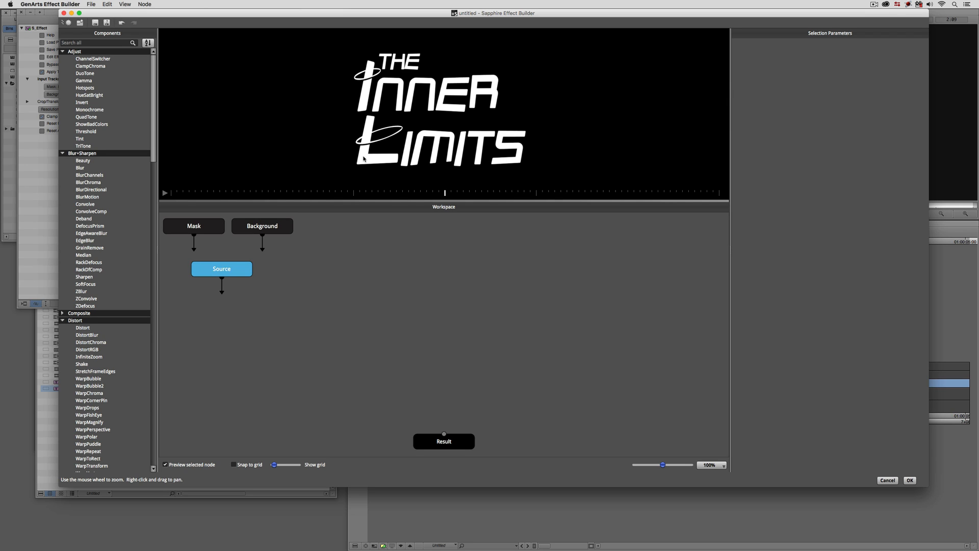
pyautogui.click(116, 43)
pyautogui.write('nightsky')
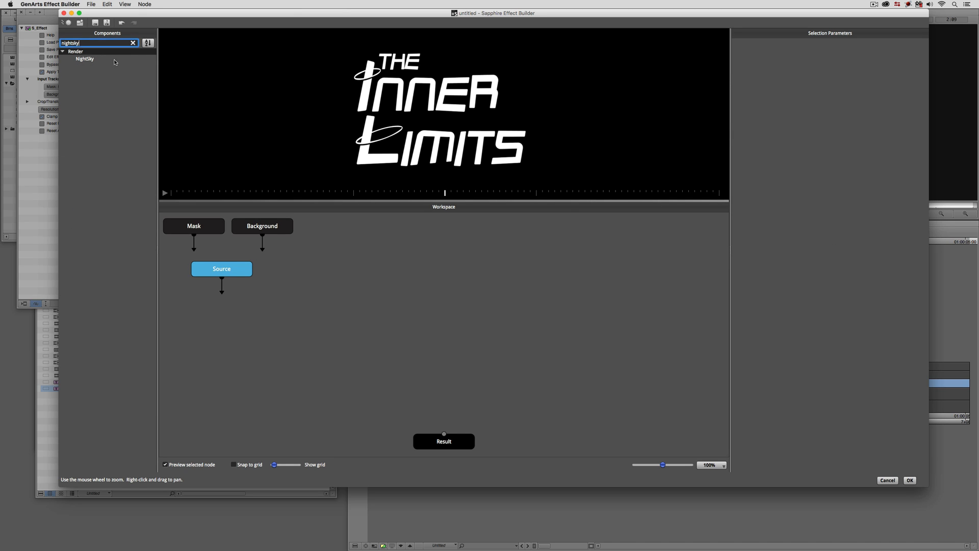
pyautogui.moveTo(87, 59); pyautogui.dragTo(633, 241)
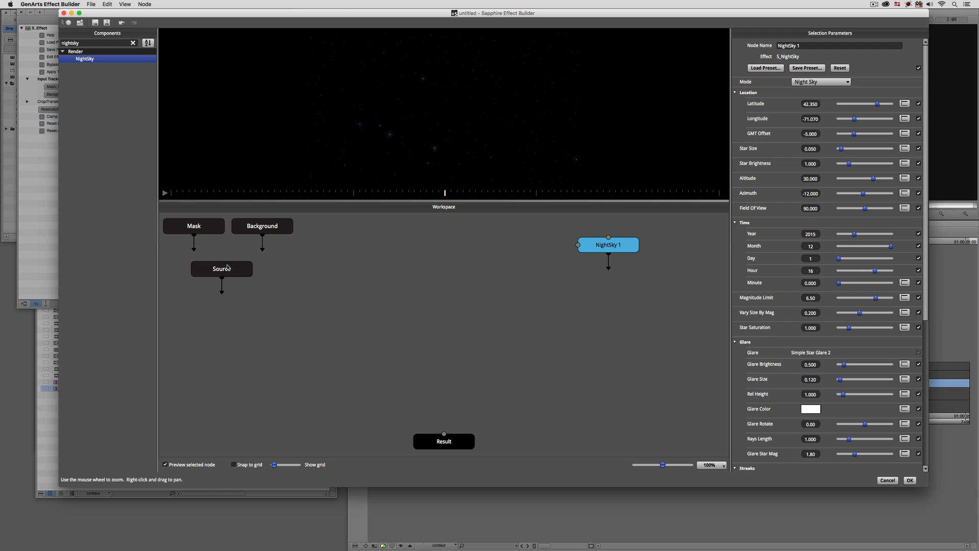
# Step: Try adding a second NightSky node connected to Source, delete it, and return Source beneath Mask and Background
pyautogui.click(227, 269)
pyautogui.moveTo(225, 270); pyautogui.dragTo(346, 274)
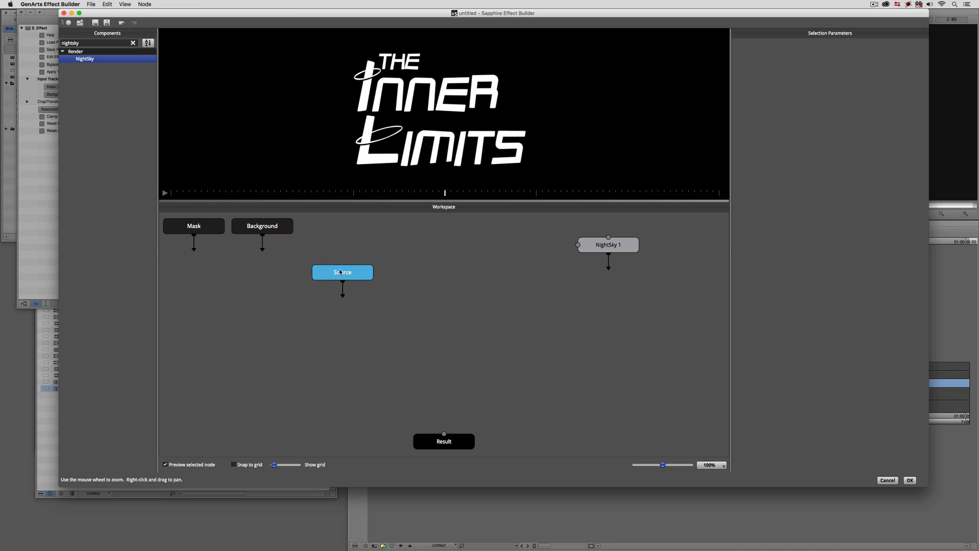
pyautogui.click(86, 60)
pyautogui.doubleClick(85, 60)
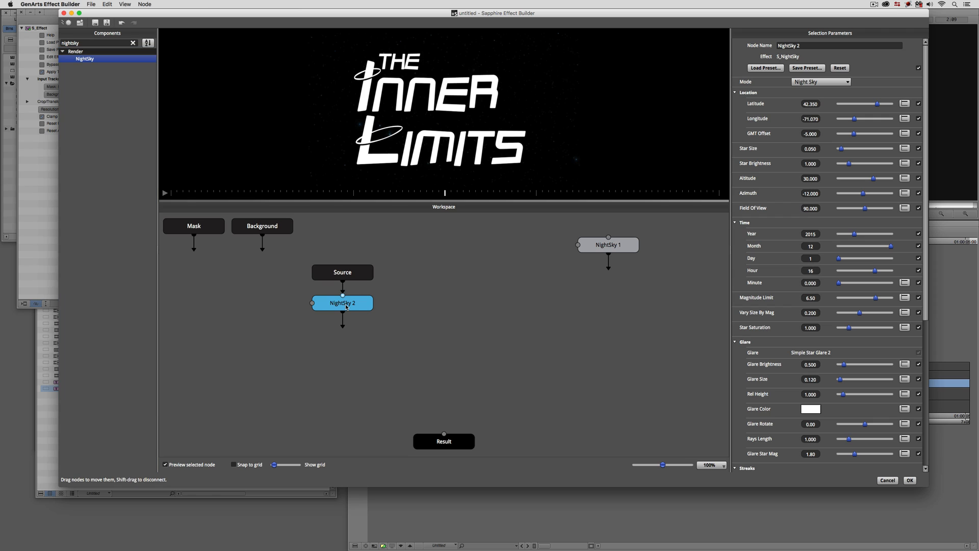
pyautogui.press('Delete')
pyautogui.moveTo(352, 274); pyautogui.dragTo(241, 273)
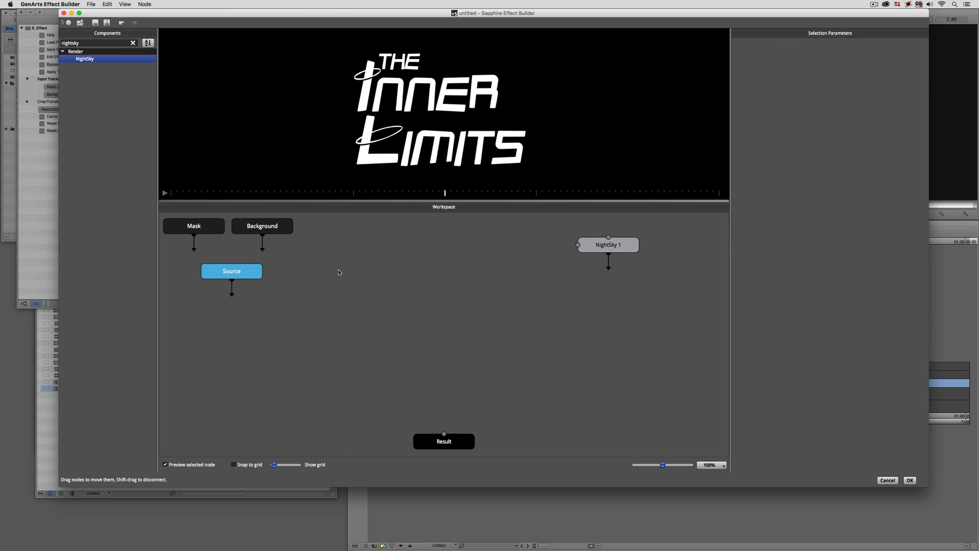
pyautogui.click(342, 270)
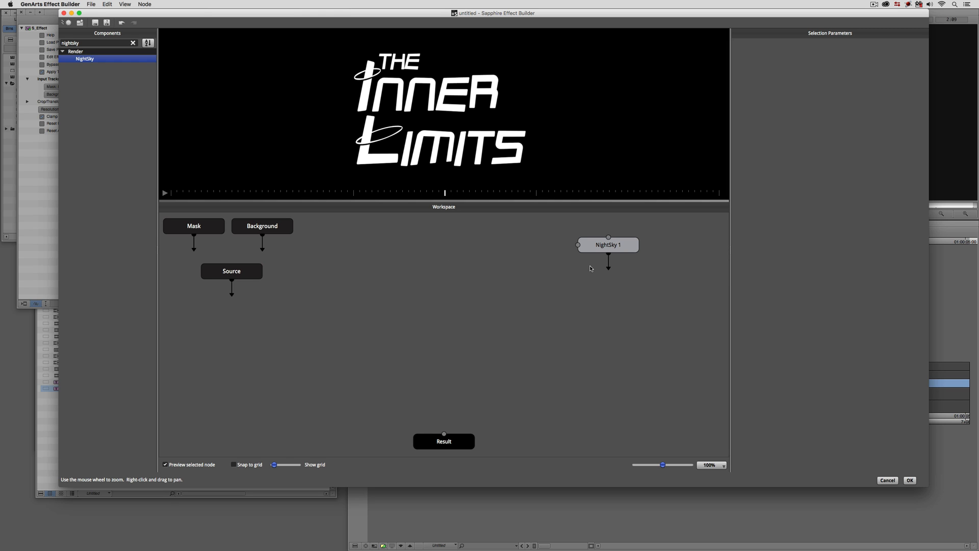
# Step: Try out the workspace grid and the Snap to grid option, and turn both off again
pyautogui.moveTo(274, 465); pyautogui.dragTo(279, 465)
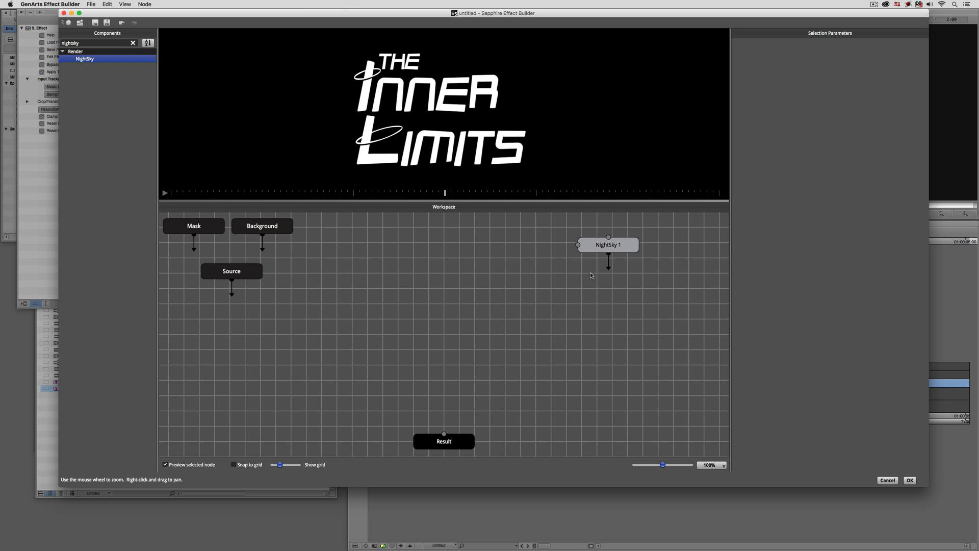
pyautogui.click(235, 464)
pyautogui.click(248, 465)
pyautogui.moveTo(280, 464); pyautogui.dragTo(274, 467)
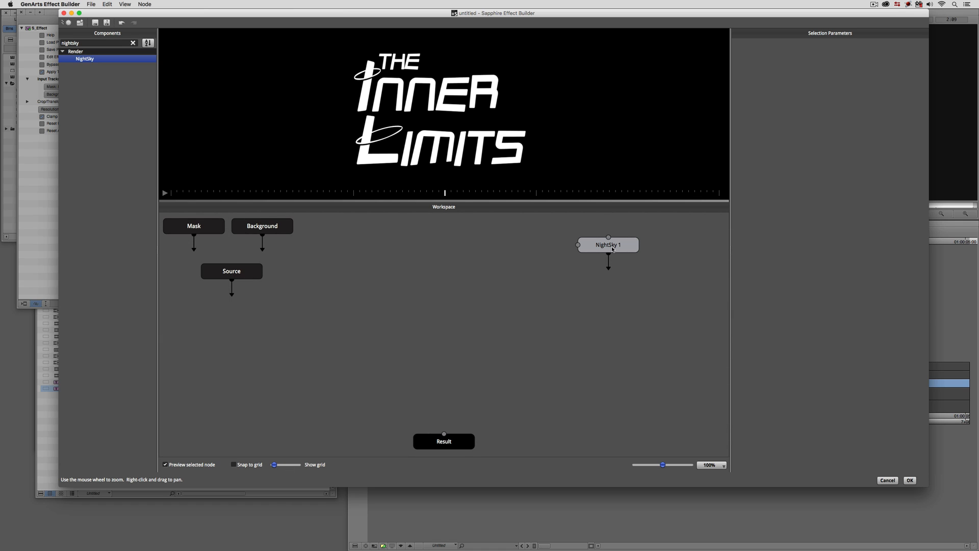
# Step: Move the NightSky node closer to the other nodes, and try zooming the workspace in and back to fit
pyautogui.moveTo(612, 249); pyautogui.dragTo(531, 237)
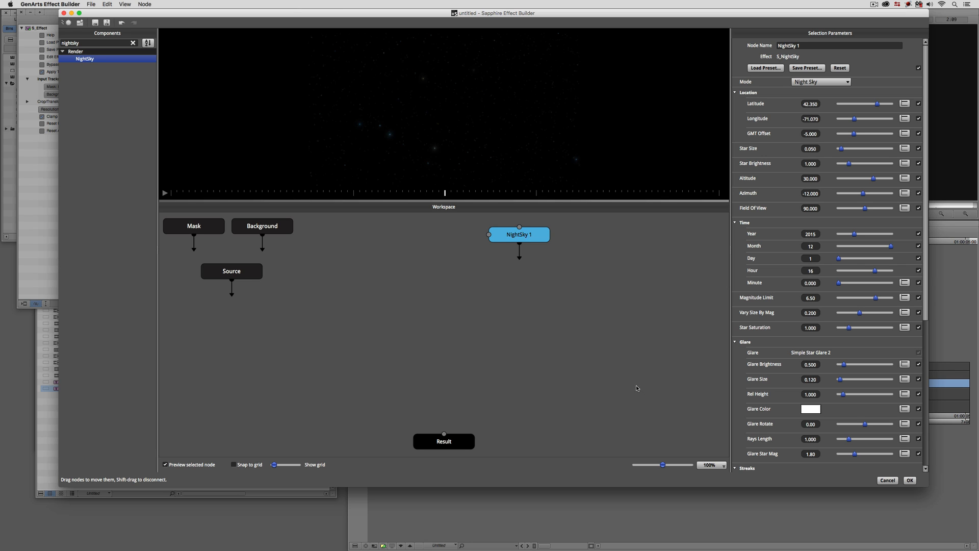
pyautogui.moveTo(667, 470)
pyautogui.mouseDown()
pyautogui.moveTo(650, 466)
pyautogui.moveTo(667, 460)
pyautogui.moveTo(650, 465)
pyautogui.moveTo(678, 461)
pyautogui.mouseUp()
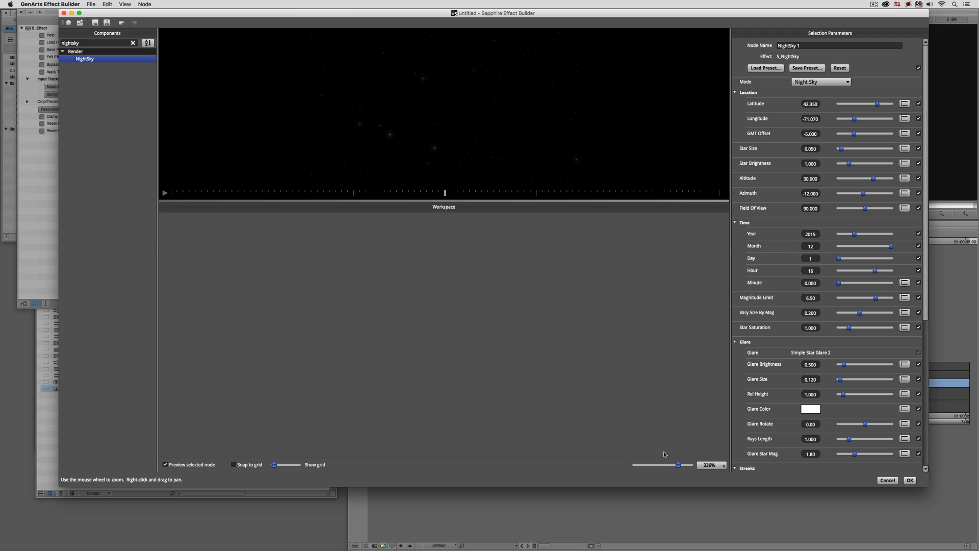
pyautogui.click(723, 465)
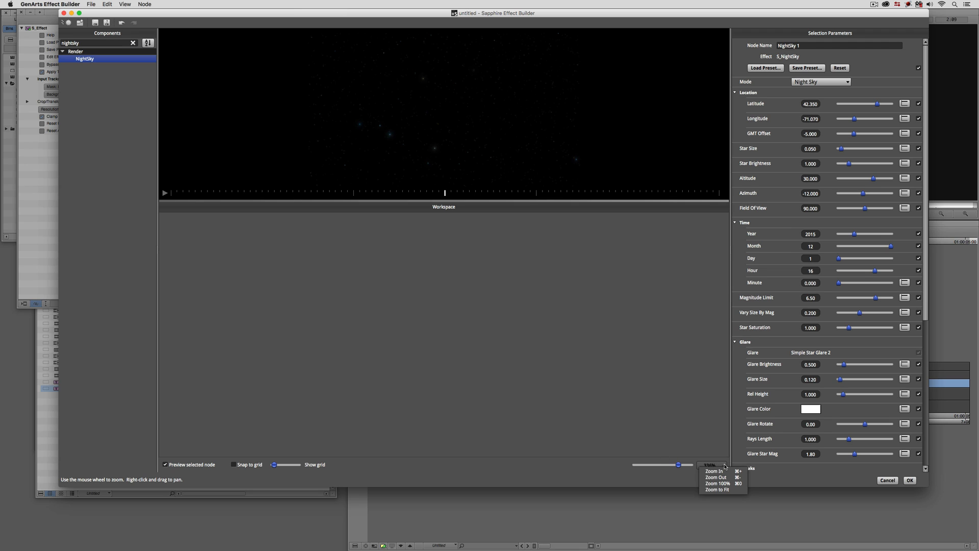
pyautogui.click(716, 490)
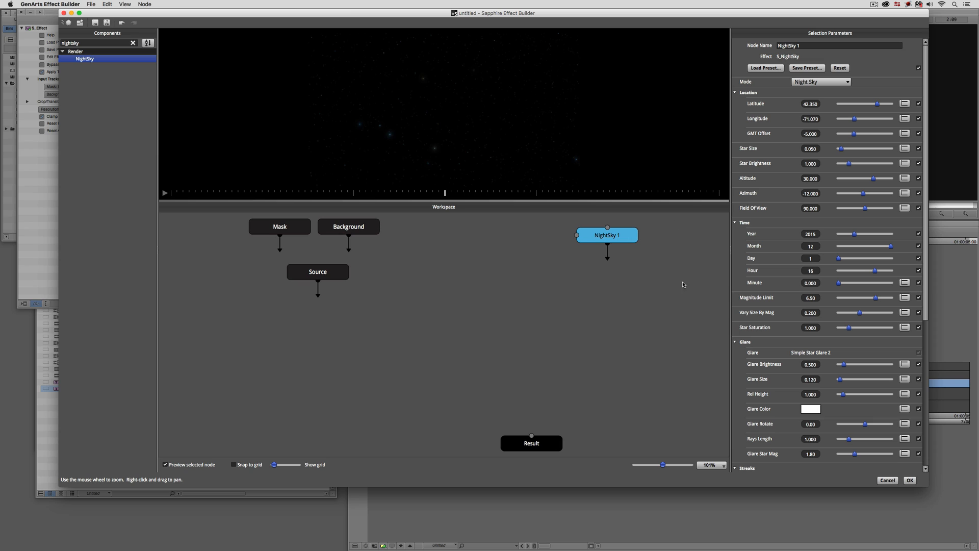
pyautogui.moveTo(601, 239); pyautogui.dragTo(615, 240)
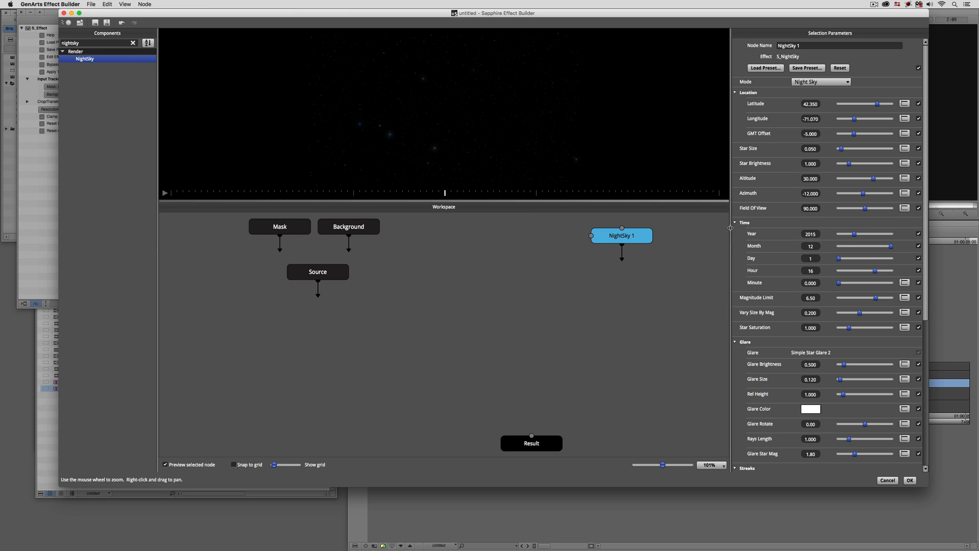
# Step: Set the NightSky node's Star Saturation to 0 and Star Size to 0.1, and deselect the node
pyautogui.click(810, 327)
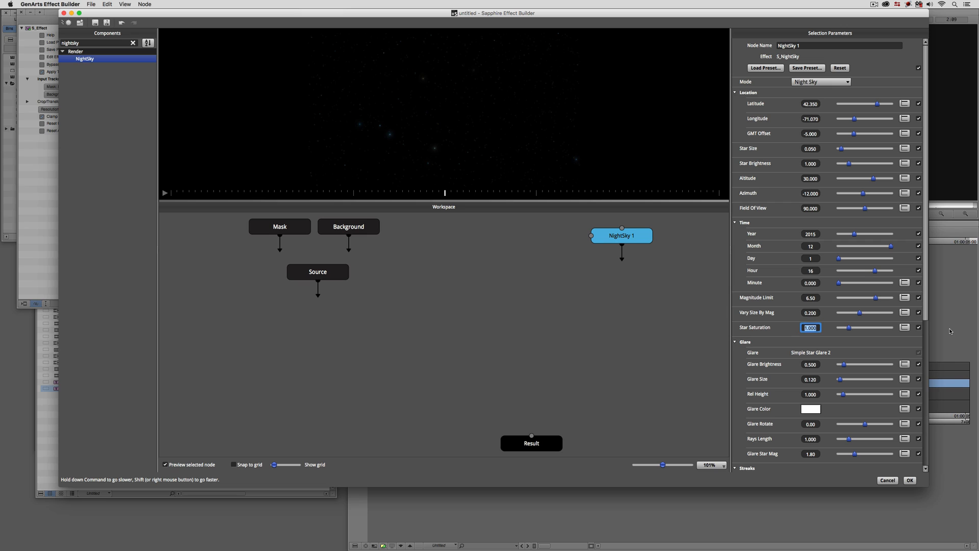
pyautogui.write('0')
pyautogui.press('Return')
pyautogui.click(813, 149)
pyautogui.write('0.1')
pyautogui.press('Return')
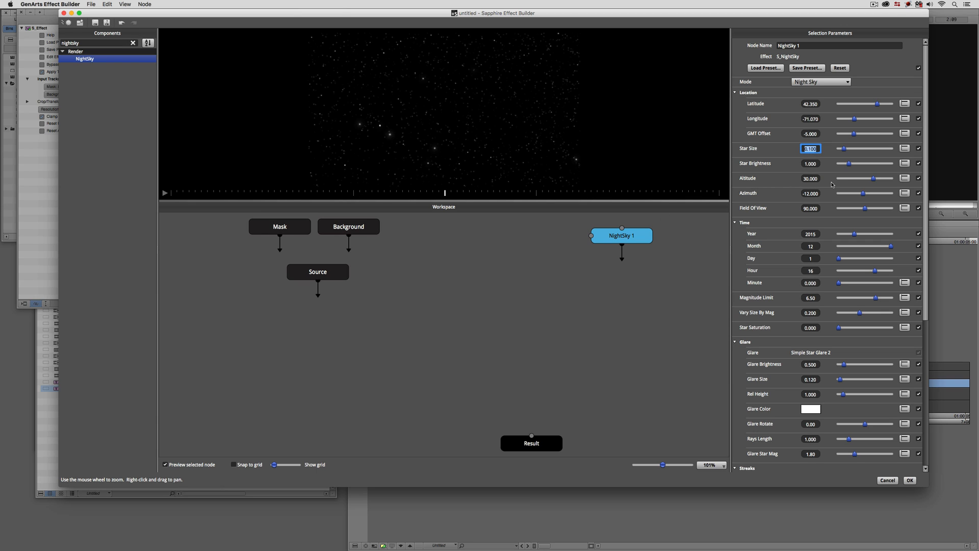
pyautogui.click(542, 264)
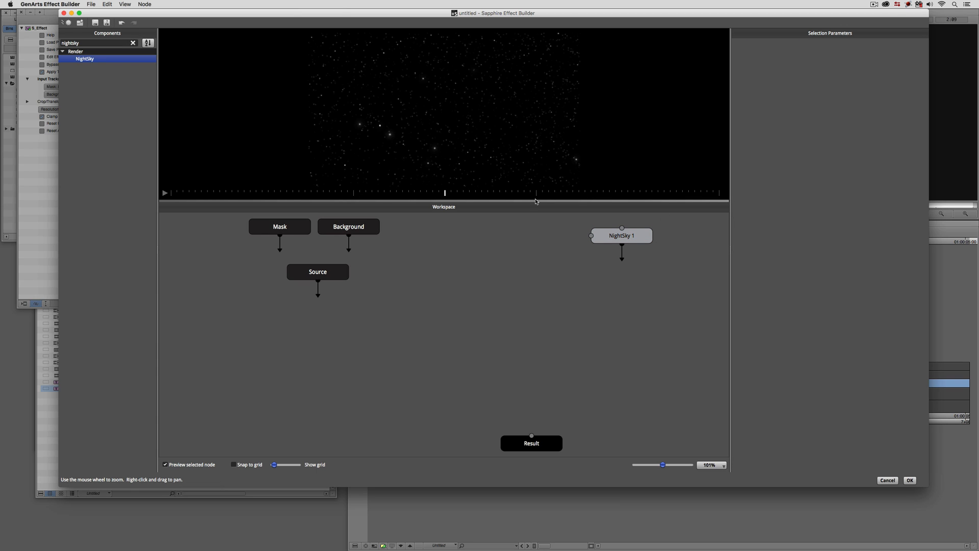
# Step: Find the Luna component and add it as an unconnected node between Background and NightSky
pyautogui.doubleClick(91, 43)
pyautogui.write('Luna')
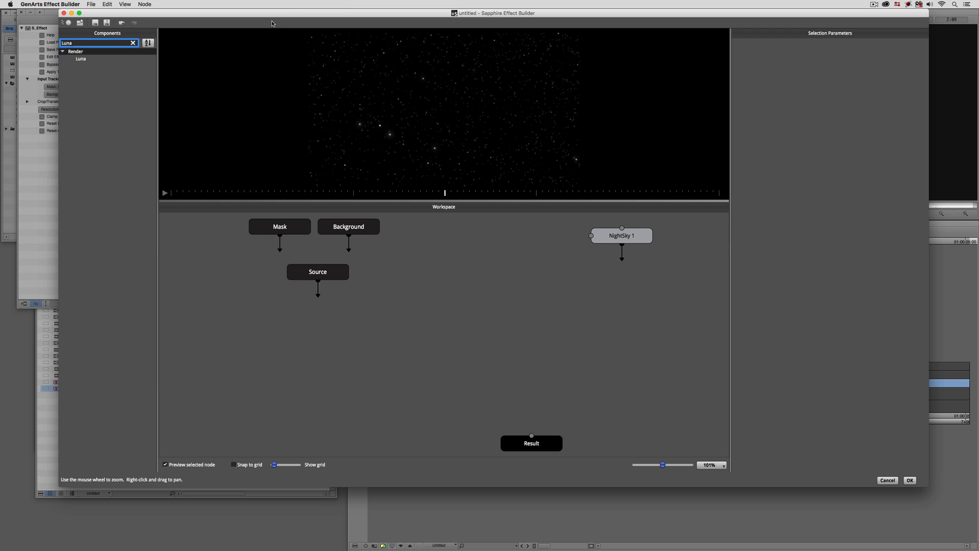
pyautogui.moveTo(81, 59); pyautogui.dragTo(491, 240)
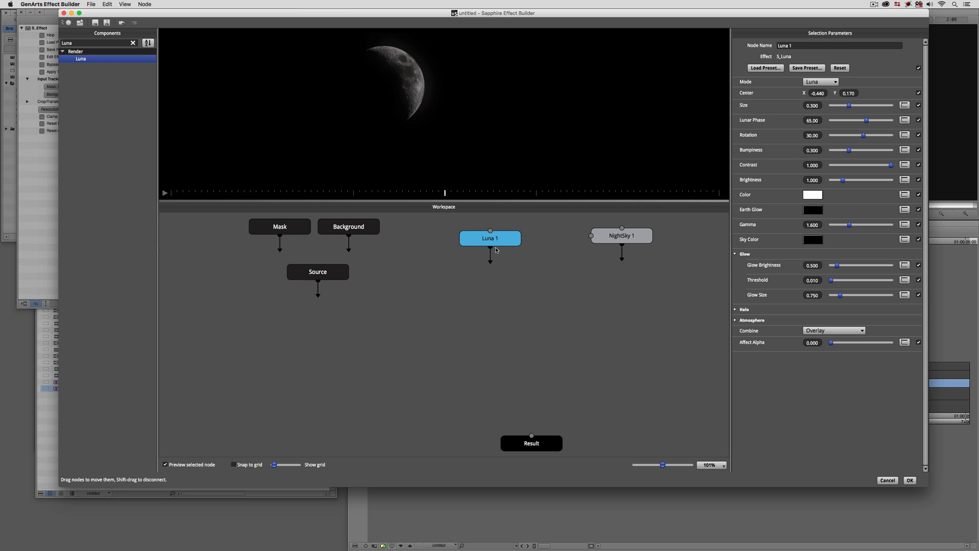
# Step: Move the moon to Center X 0.460 over the preview's transparency checkerboard, and hide the checkerboard again
pyautogui.click(123, 4)
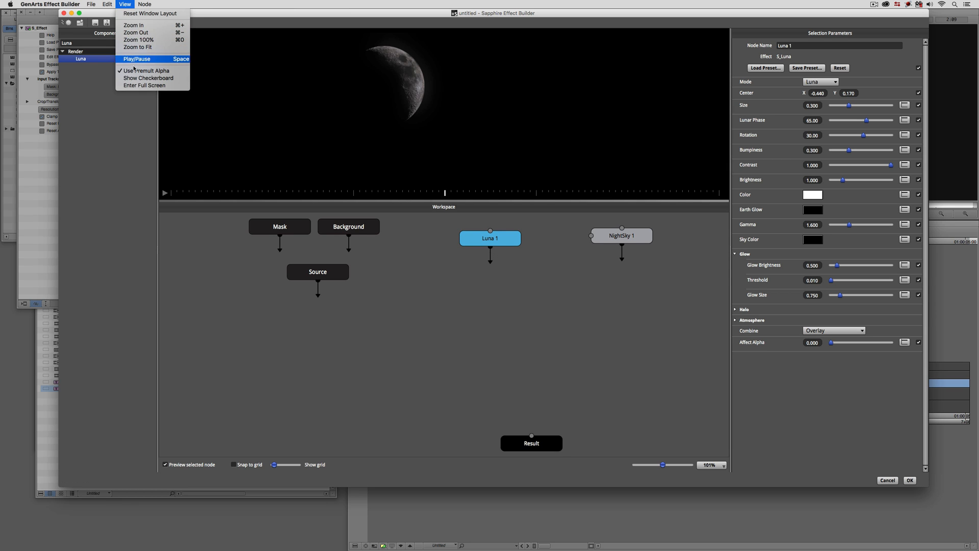
pyautogui.click(147, 78)
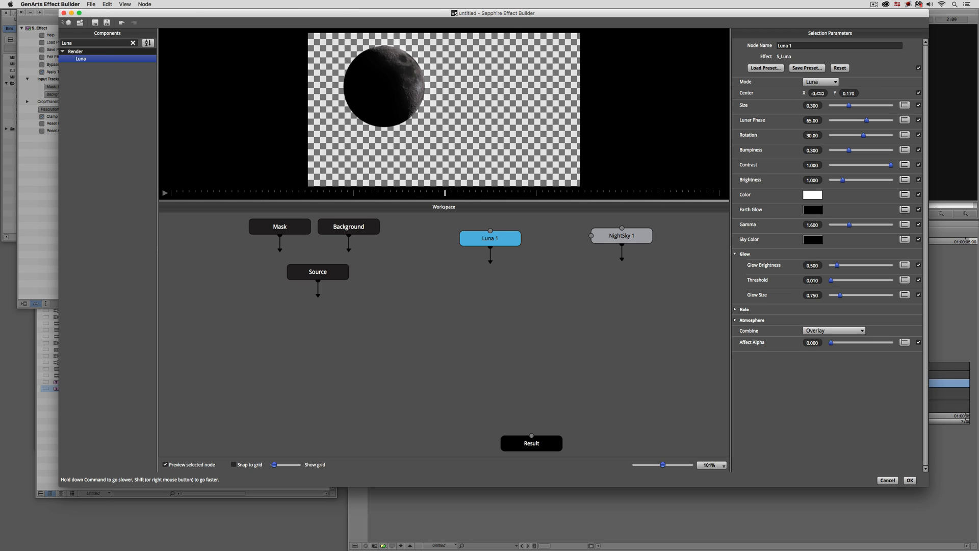
pyautogui.moveTo(815, 93); pyautogui.dragTo(850, 90)
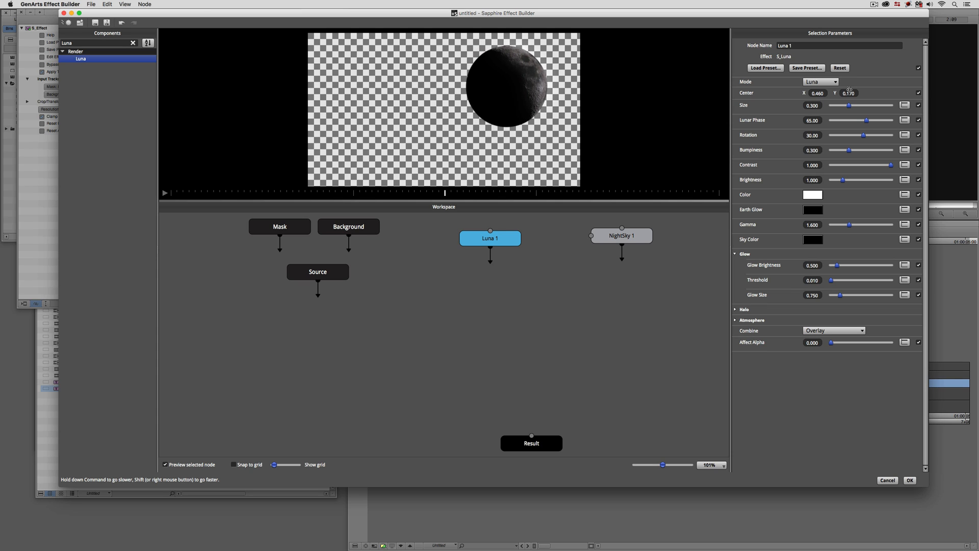
pyautogui.click(125, 4)
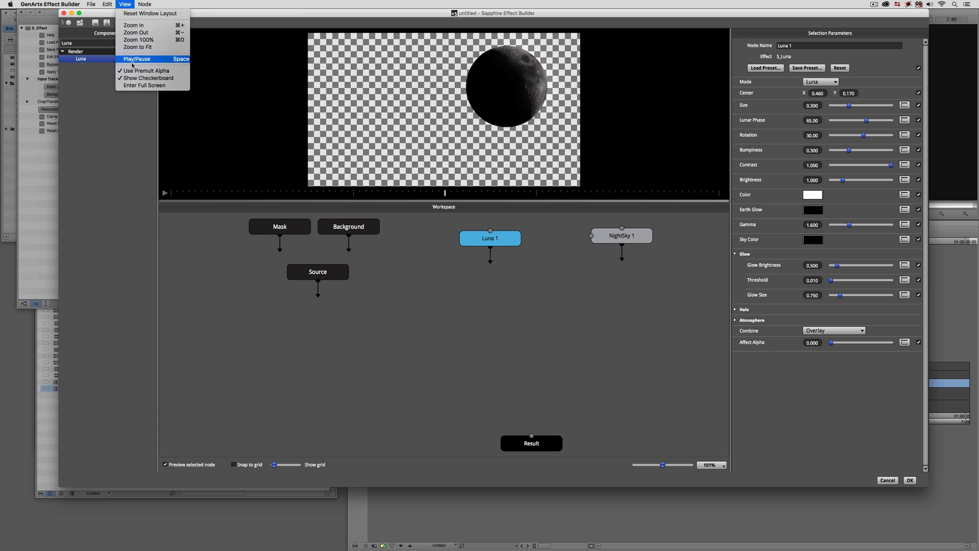
pyautogui.click(148, 78)
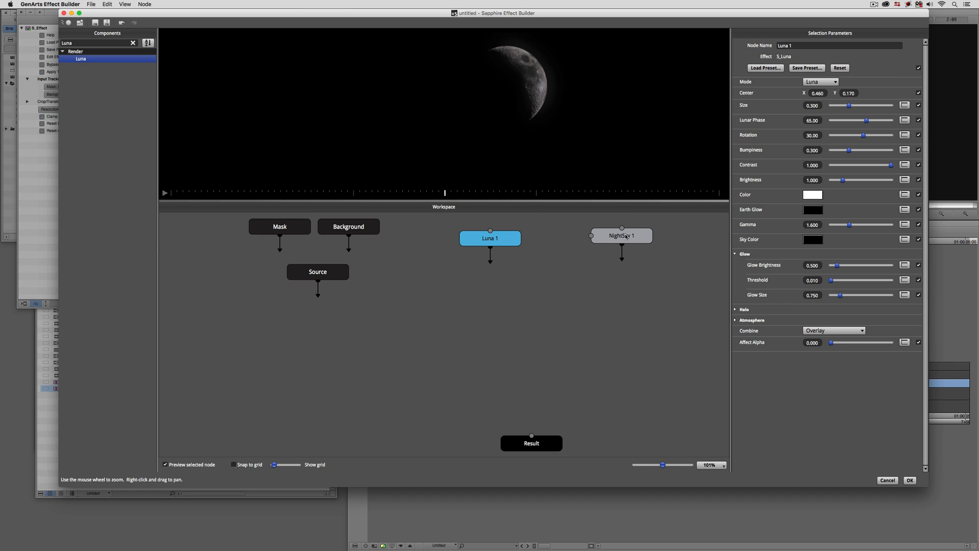
# Step: Add a Layer node beneath Luna and NightSky, with NightSky feeding its background input and Luna its foreground input
pyautogui.moveTo(490, 261); pyautogui.dragTo(515, 268)
pyautogui.click(132, 43)
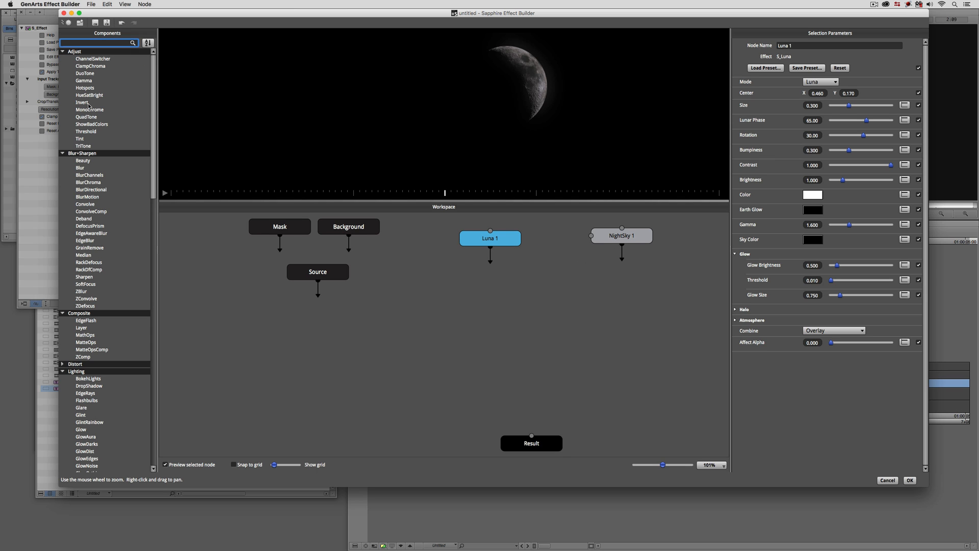
pyautogui.moveTo(154, 106); pyautogui.dragTo(162, 148)
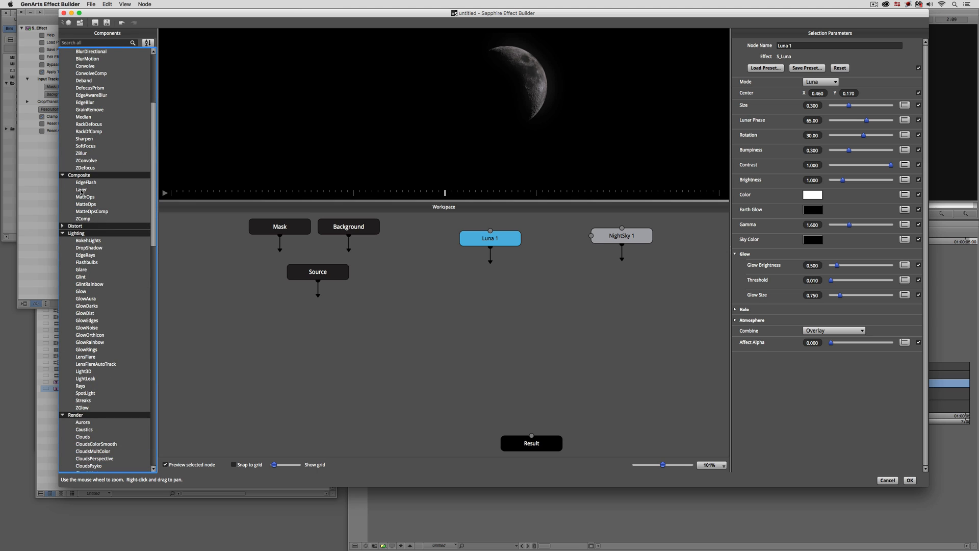
pyautogui.moveTo(81, 192); pyautogui.dragTo(551, 303)
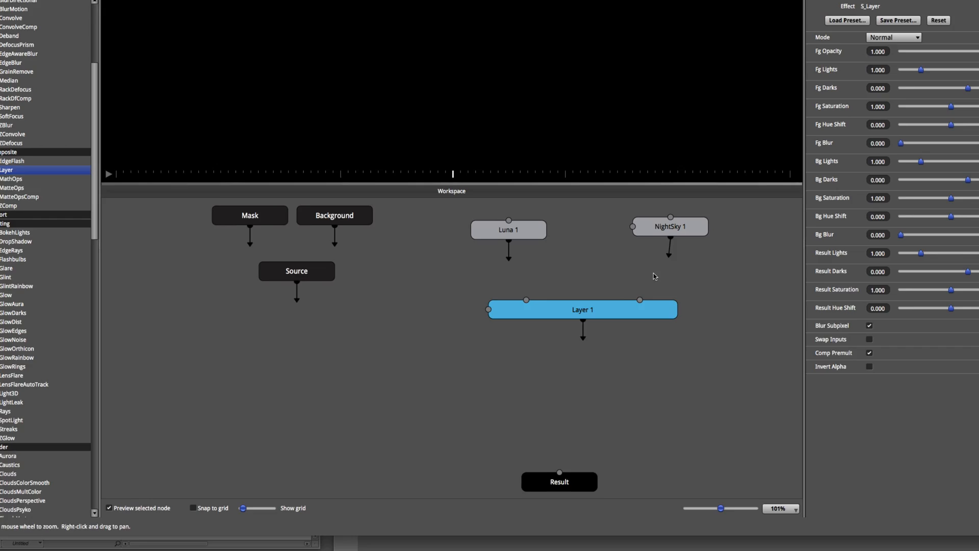
pyautogui.moveTo(655, 277); pyautogui.dragTo(641, 303)
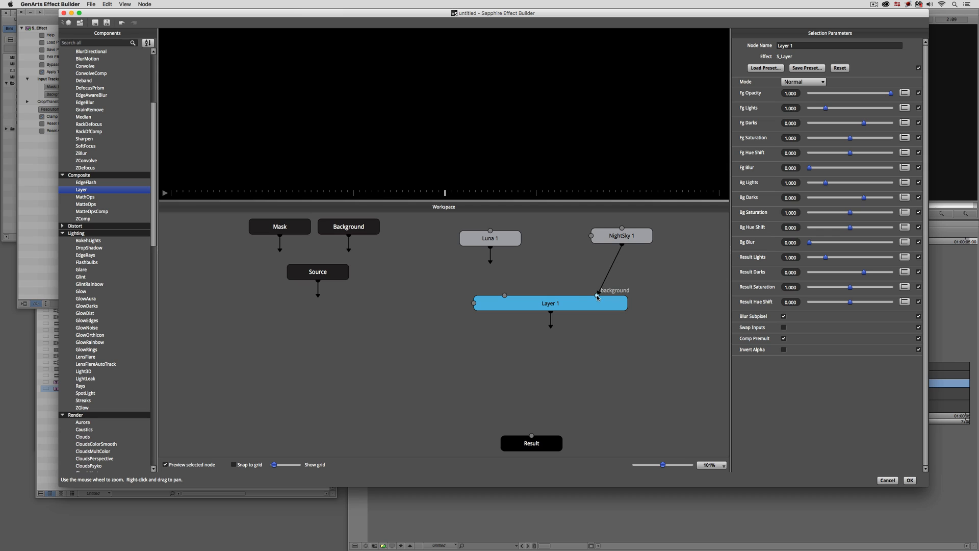
pyautogui.moveTo(492, 263); pyautogui.dragTo(505, 300)
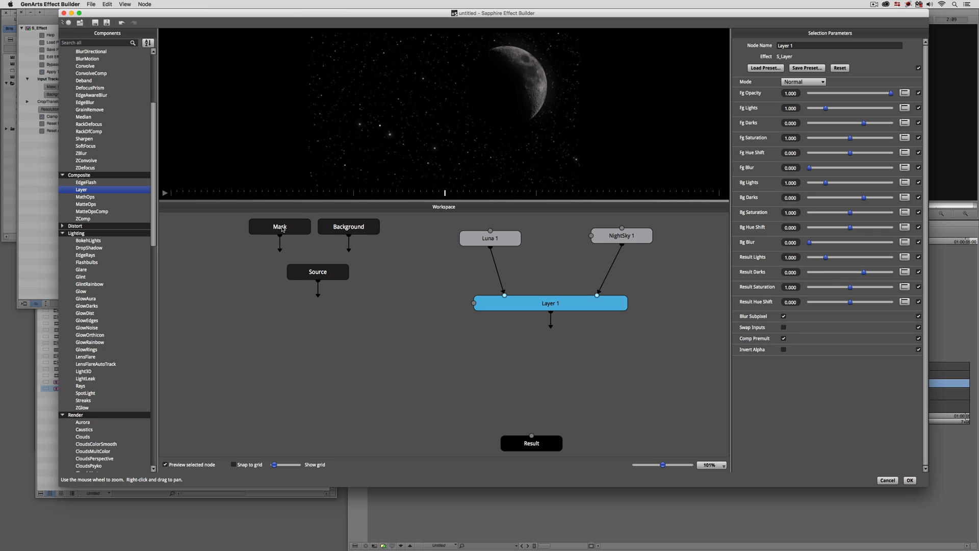
# Step: Shift the Mask and Background nodes away from Luna, and place Source between Background and Luna
pyautogui.moveTo(280, 227); pyautogui.dragTo(215, 226)
pyautogui.moveTo(340, 231); pyautogui.dragTo(277, 231)
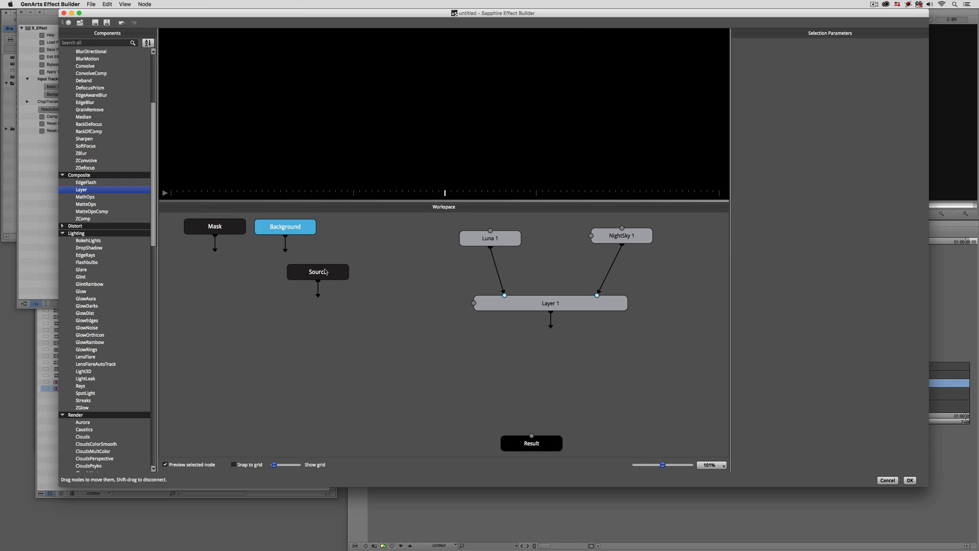
pyautogui.moveTo(325, 271); pyautogui.dragTo(396, 236)
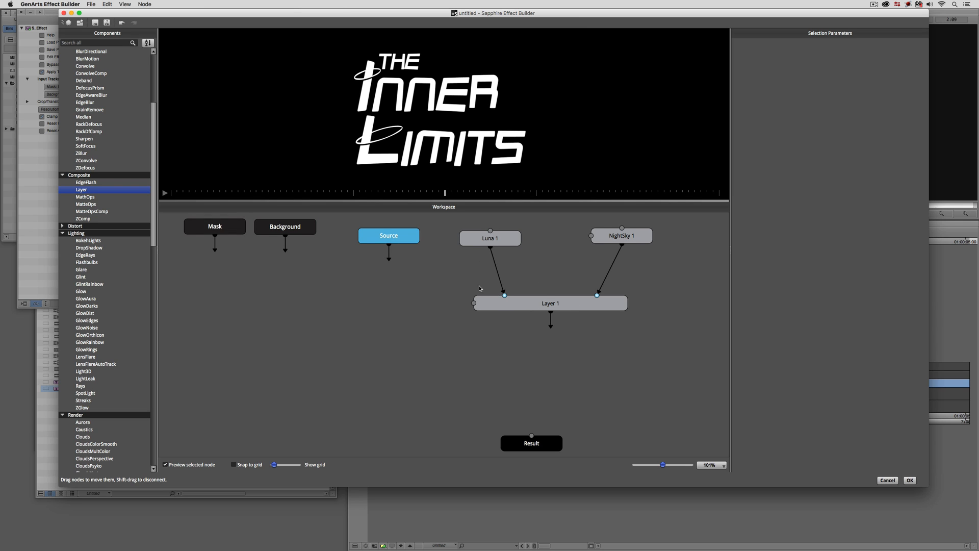
# Step: Rename the Layer node as Moon and Stars Composite
pyautogui.click(558, 303)
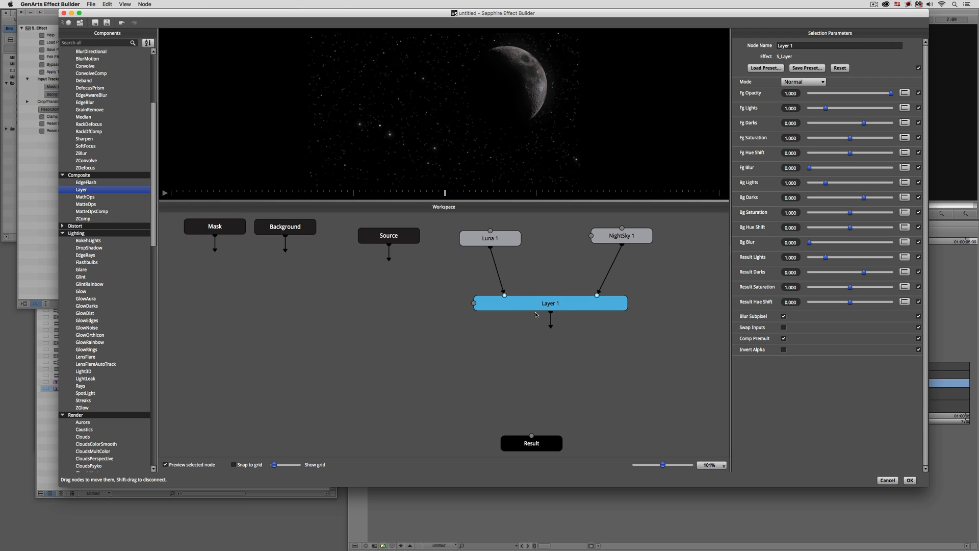
pyautogui.click(801, 45)
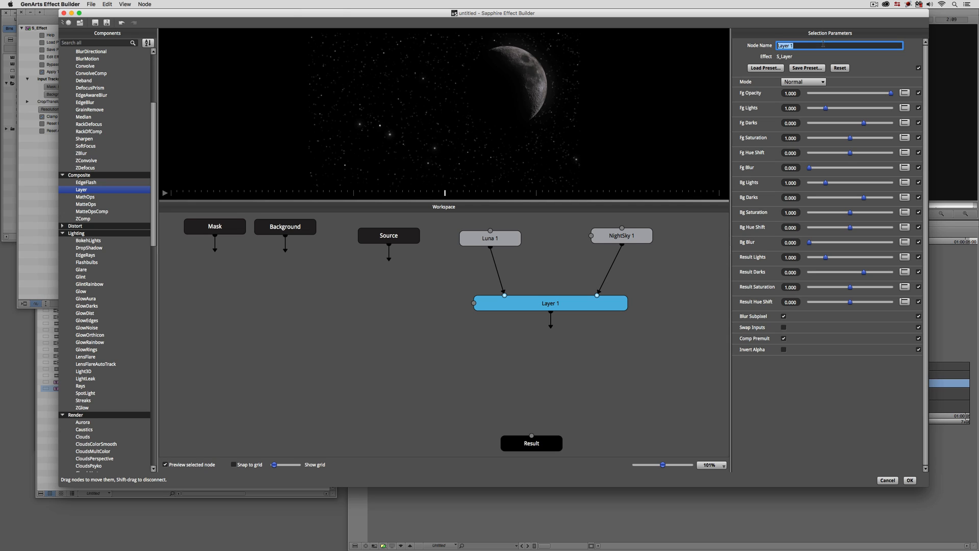
pyautogui.write('Moon and Stars Composite')
pyautogui.press('Return')
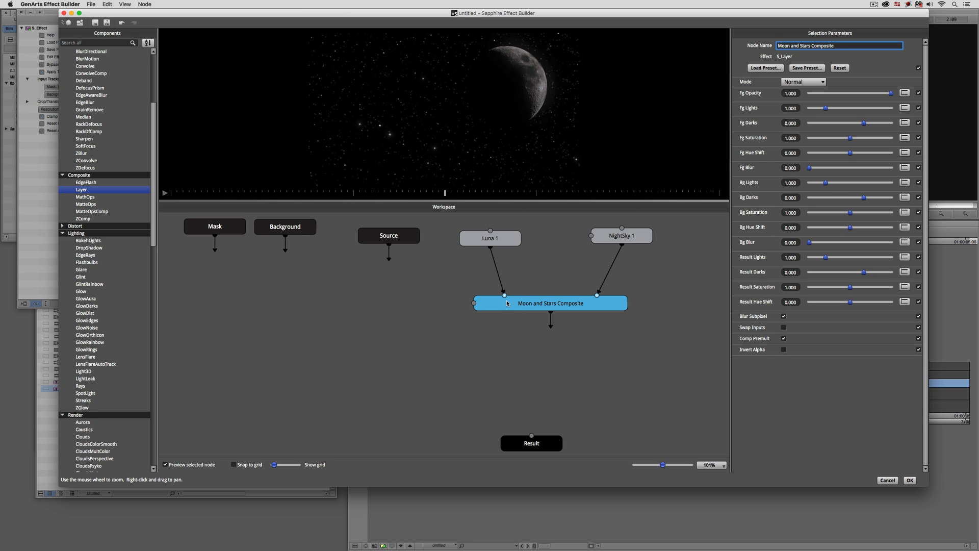
# Step: Add a second Layer node compositing Source over Moon and Stars Composite, and connect its output to Result
pyautogui.moveTo(86, 190); pyautogui.dragTo(577, 356)
pyautogui.moveTo(389, 260); pyautogui.dragTo(485, 357)
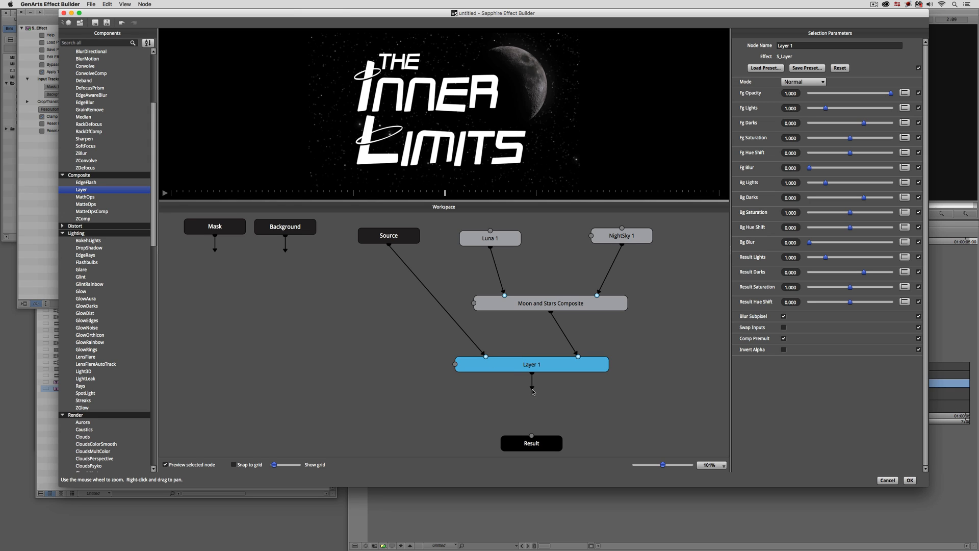
pyautogui.moveTo(533, 391); pyautogui.dragTo(532, 438)
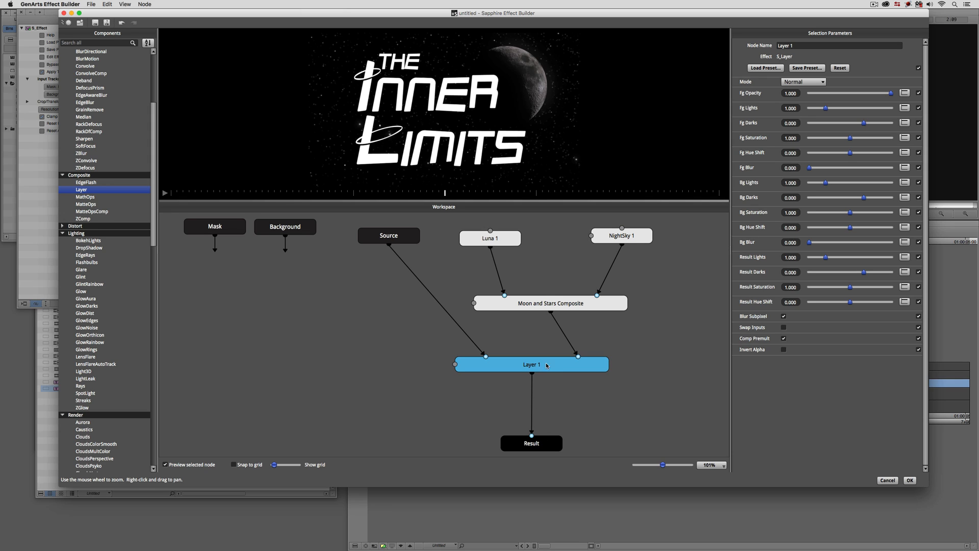
# Step: Find the TVDamage component and insert it between the second Layer node and Result
pyautogui.click(103, 42)
pyautogui.write('tv')
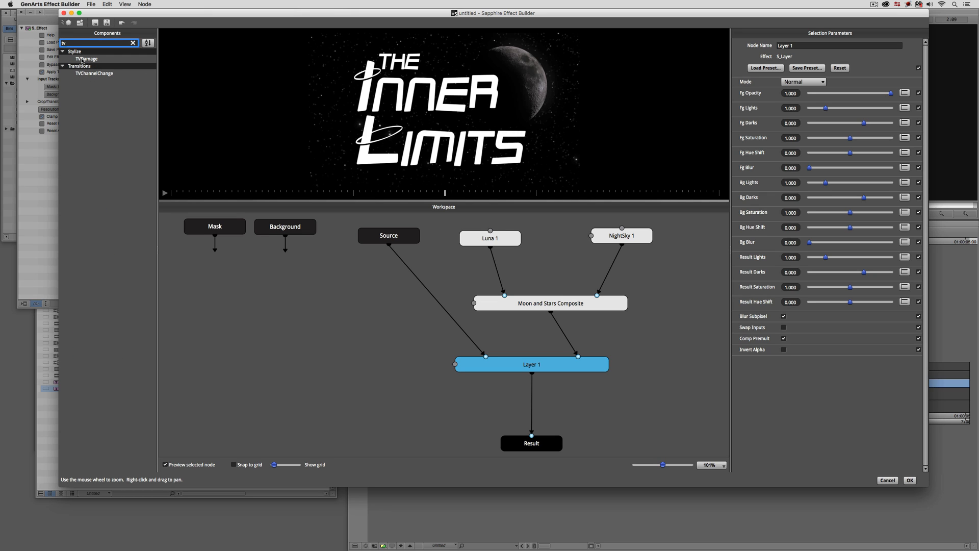
pyautogui.click(82, 59)
pyautogui.doubleClick(82, 59)
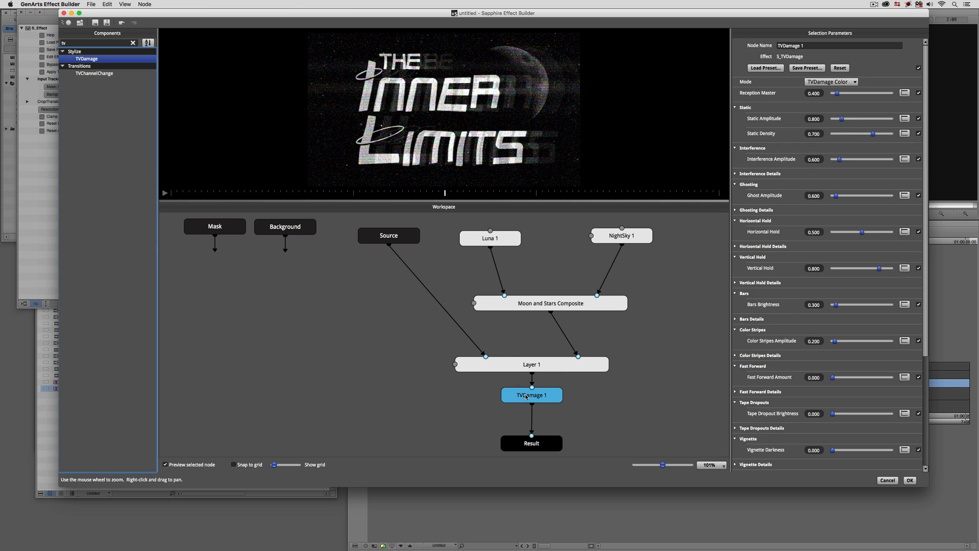
# Step: Set the TVDamage node's mode to TVDamage Mono and preview the effect at different frames
pyautogui.click(826, 83)
pyautogui.click(821, 91)
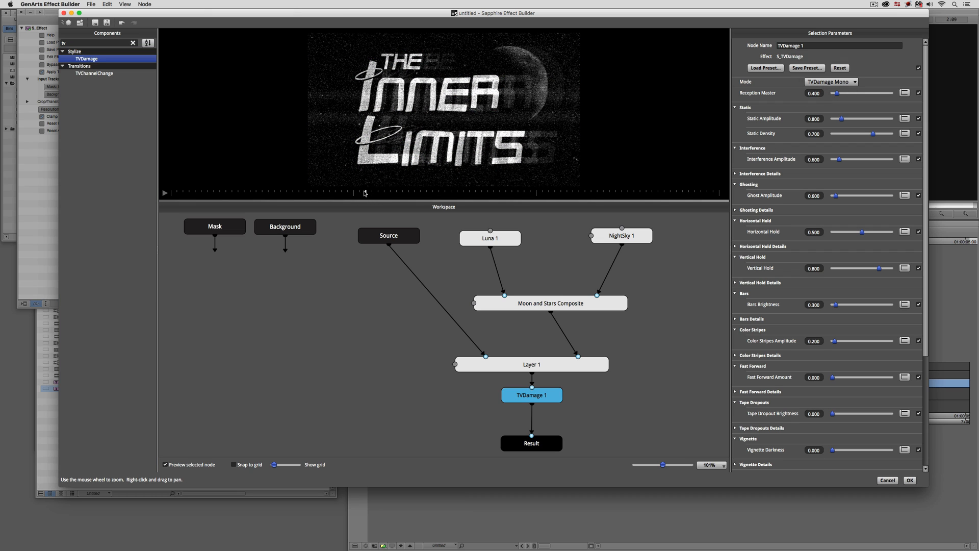
pyautogui.click(389, 193)
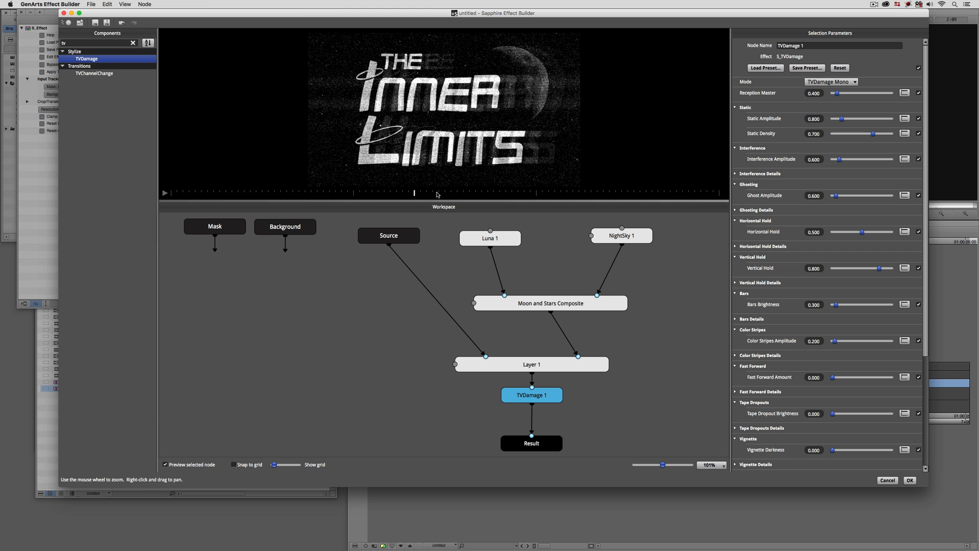
pyautogui.click(457, 192)
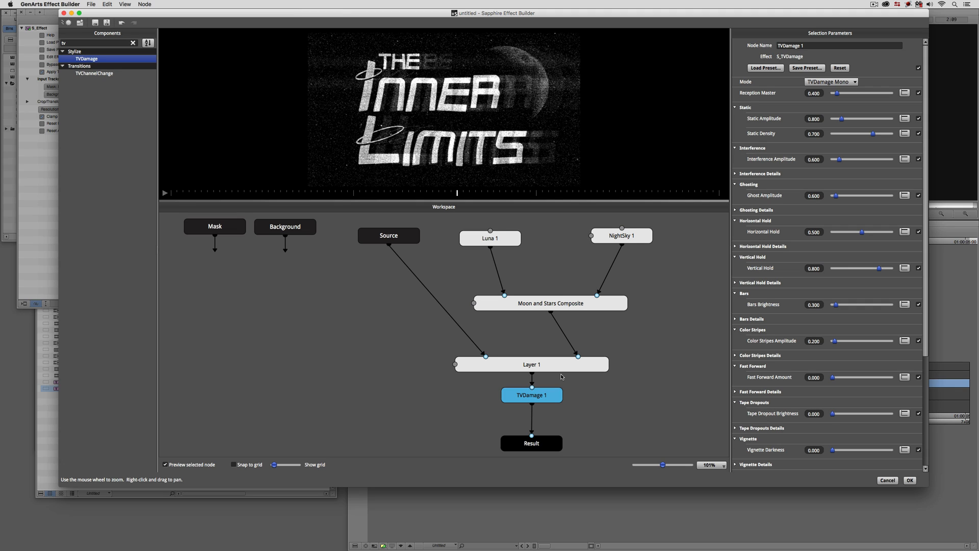
# Step: Stop exposing all parameters of the Luna, NightSky, Moon and Stars Composite, Layer 1 and TVDamage nodes to the host's effect controls
pyautogui.click(395, 237)
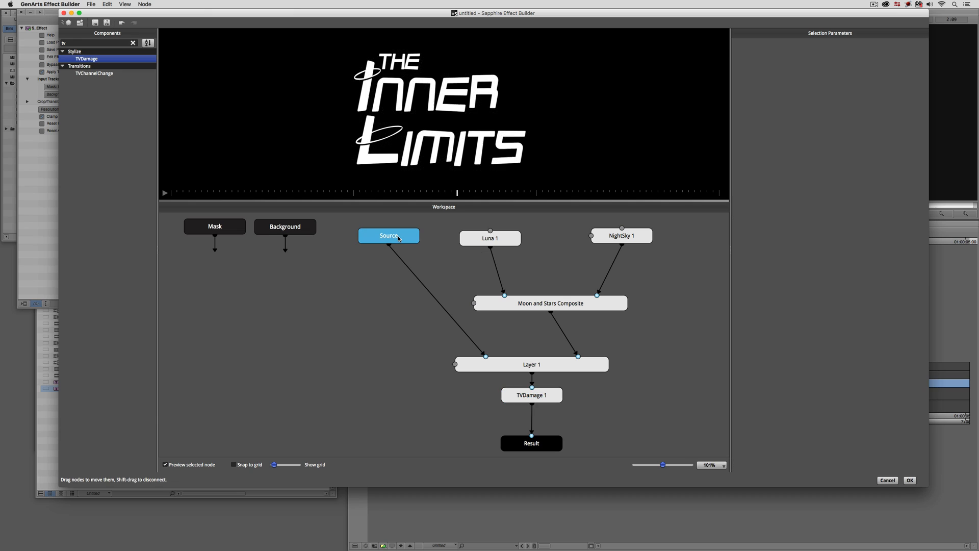
pyautogui.click(478, 241)
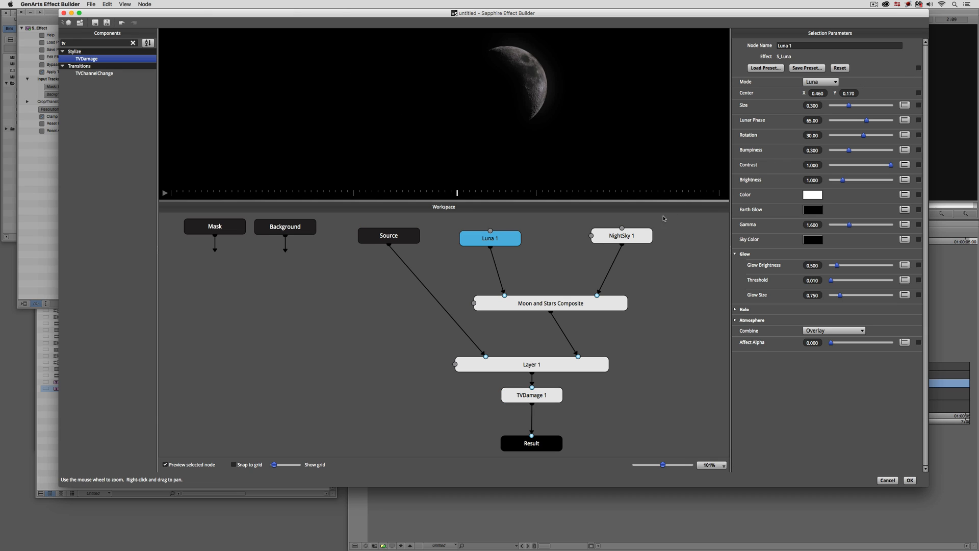
pyautogui.click(630, 239)
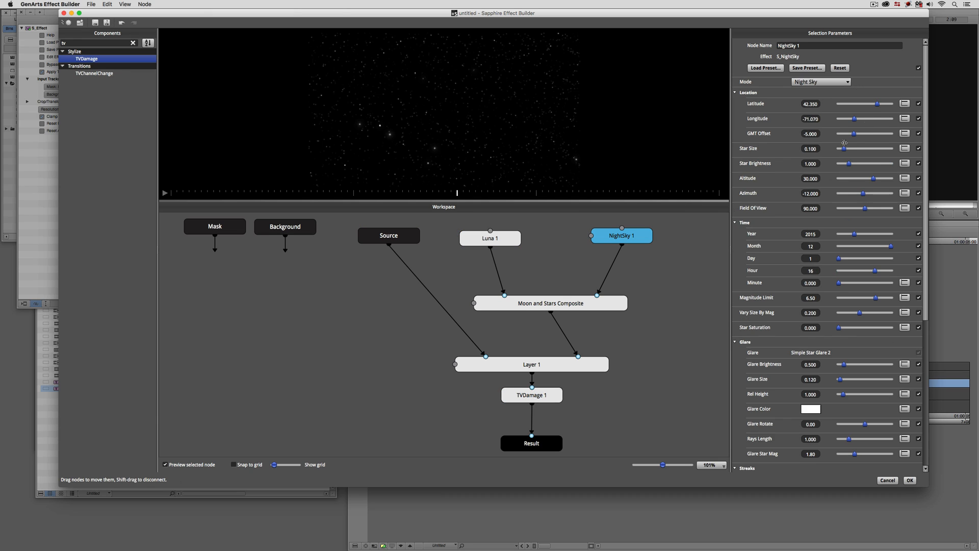
pyautogui.click(918, 67)
pyautogui.click(584, 303)
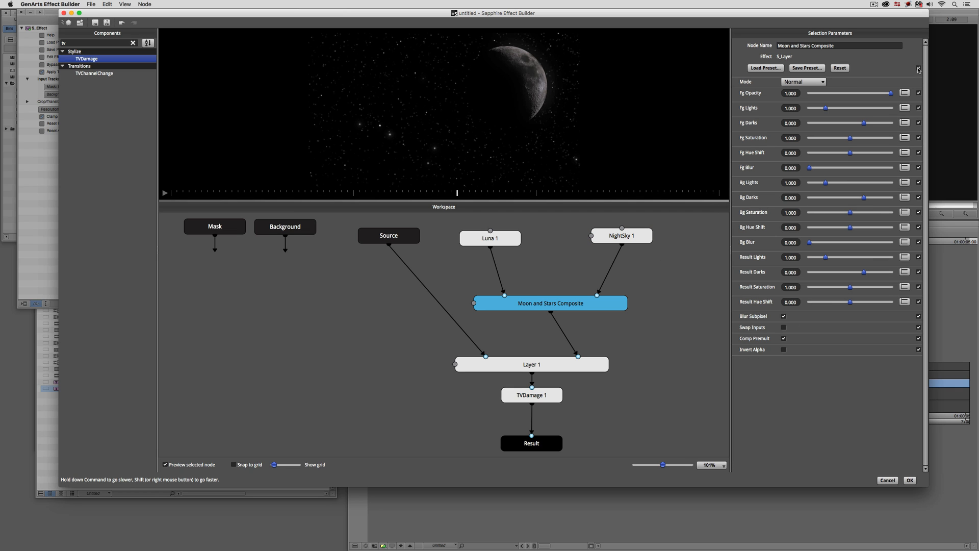
pyautogui.click(579, 371)
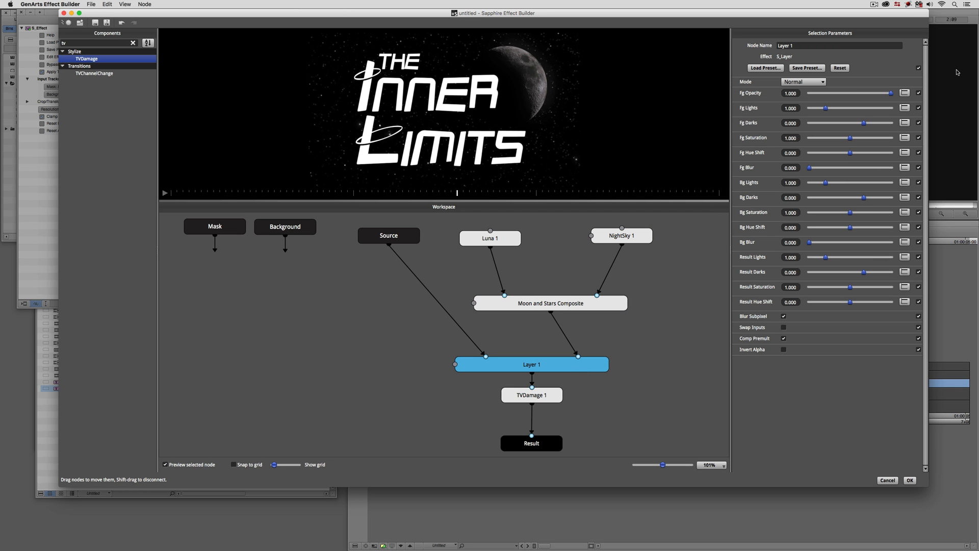
pyautogui.click(551, 396)
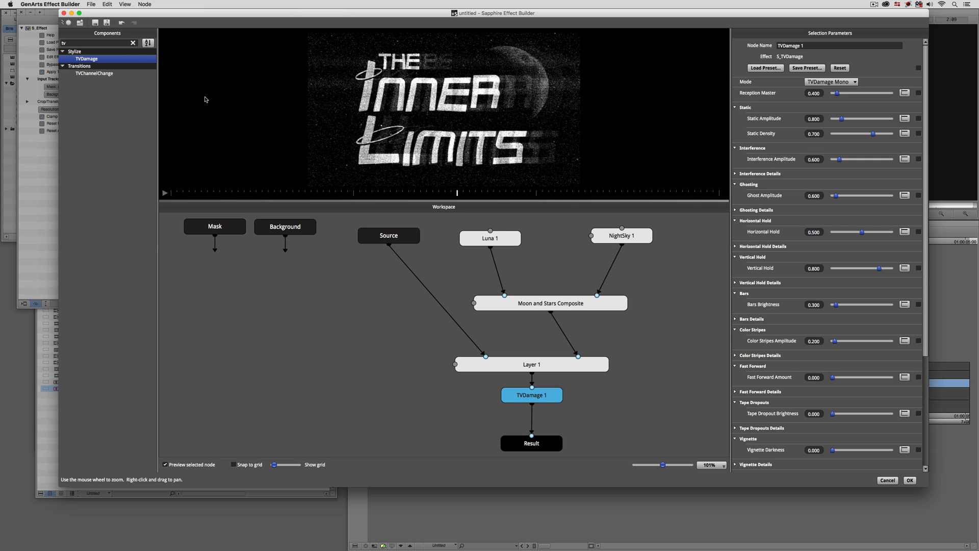
# Step: Search the components for "warp" and insert a WarpTransform node on the connection between Source and Layer 1
pyautogui.doubleClick(81, 43)
pyautogui.write('warp')
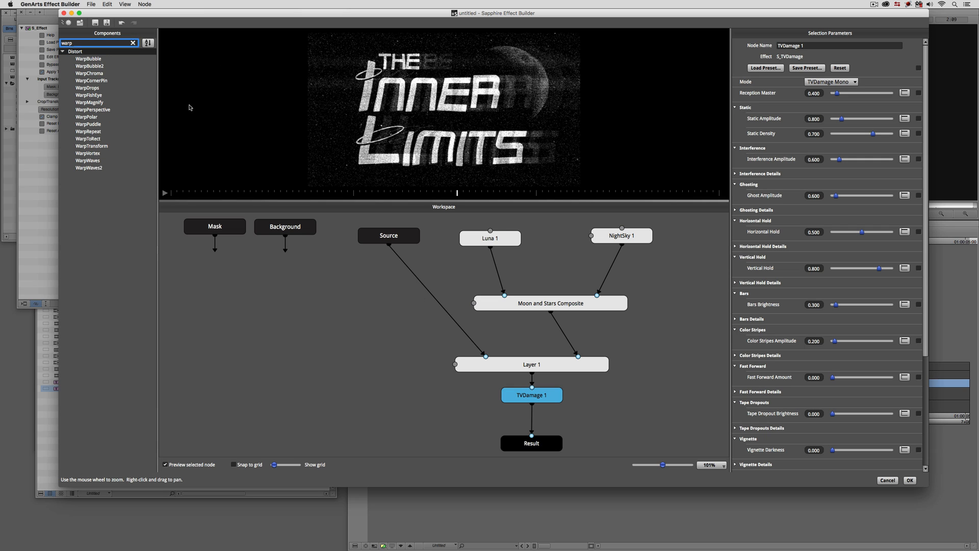
pyautogui.moveTo(94, 146); pyautogui.dragTo(414, 271)
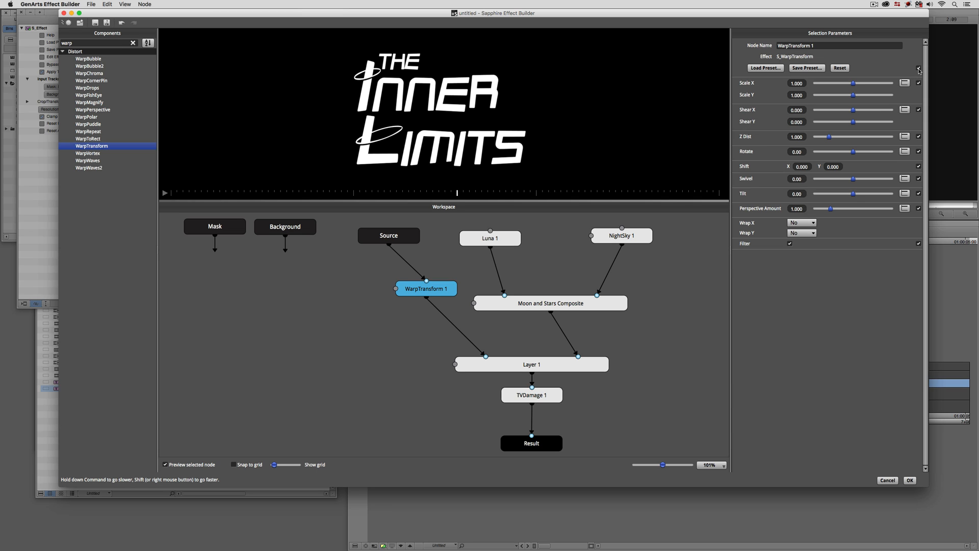
# Step: Expose only the WarpTransform node's Z Dist parameter, display its animation settings, and apply the finished effect to the clip
pyautogui.click(918, 137)
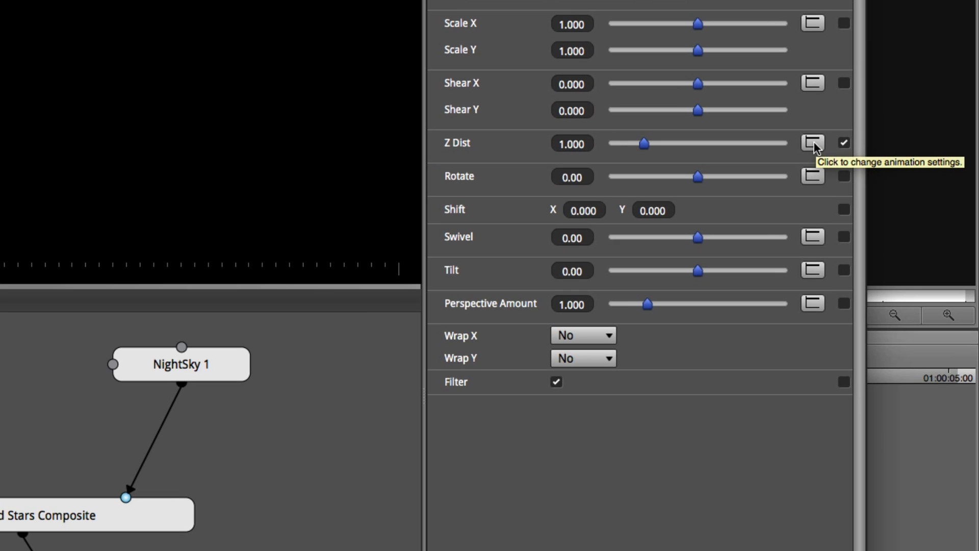
pyautogui.click(813, 144)
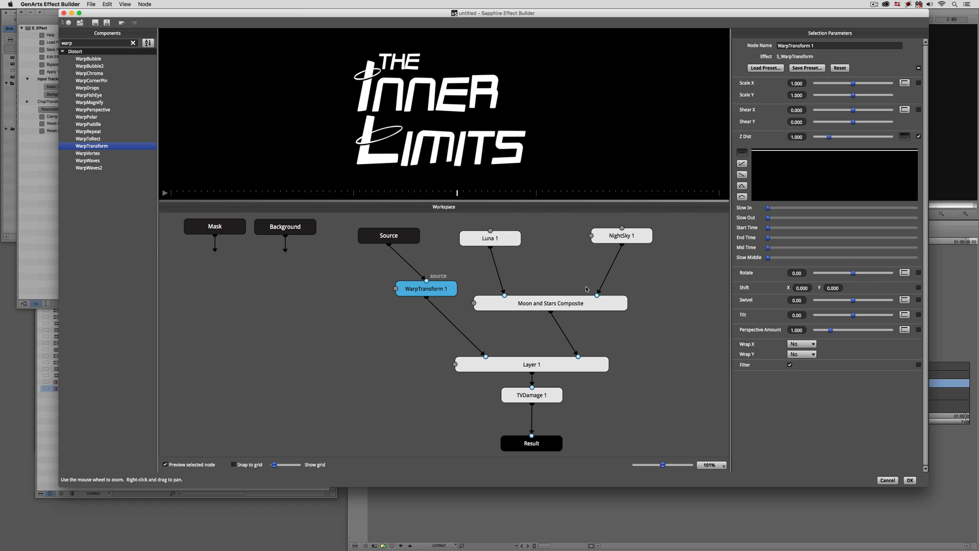
pyautogui.click(909, 480)
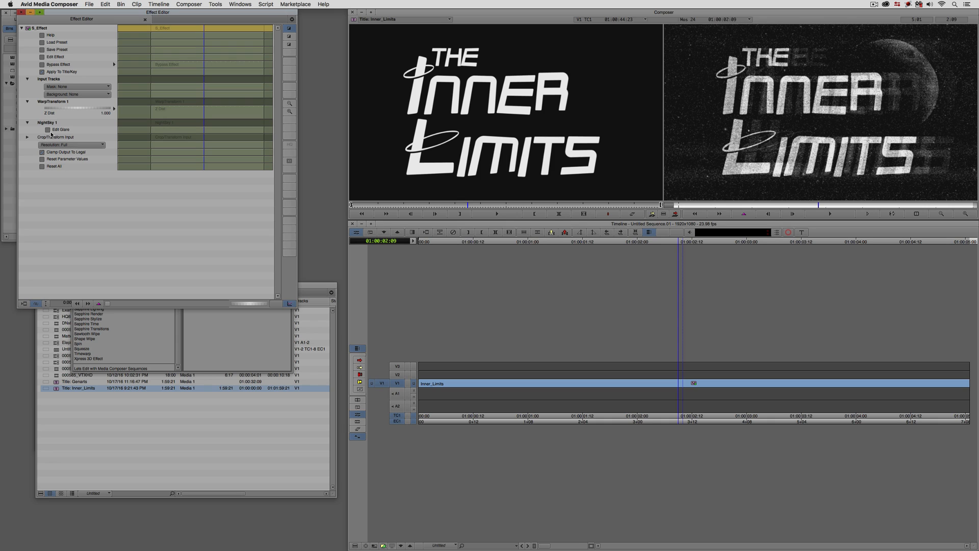
# Step: Inspect the NightSky glare's elements in the Flare Designer and return to the effect's parameters
pyautogui.click(53, 131)
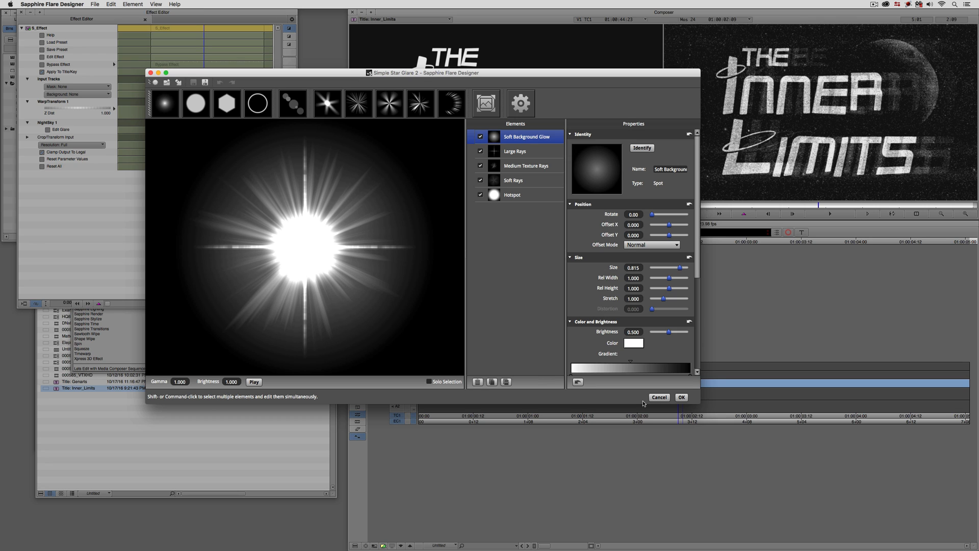
pyautogui.click(681, 397)
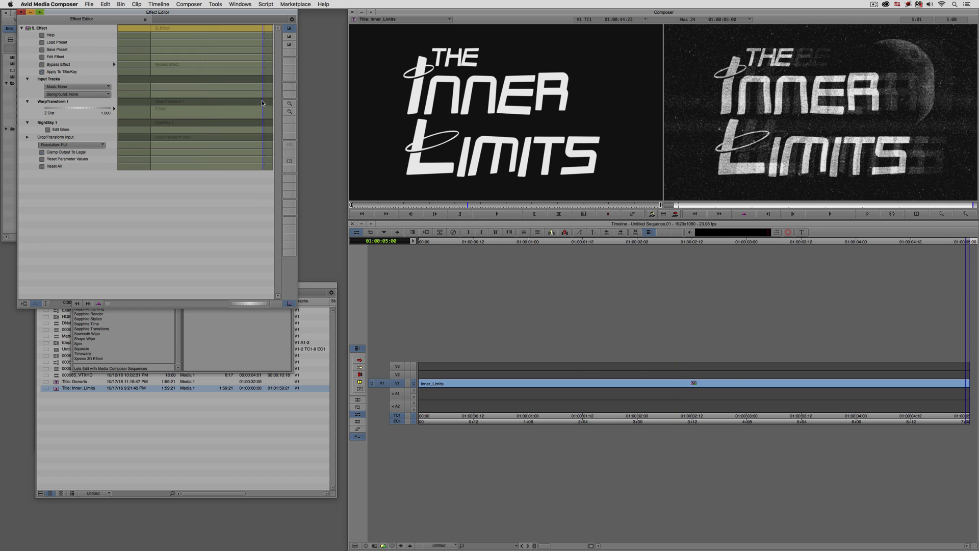
# Step: Add WarpTransform keyframes at the clip's end and start, and set Z Dist to 1.100 at the start keyframe
pyautogui.rightClick(267, 104)
pyautogui.click(268, 105)
pyautogui.rightClick(169, 101)
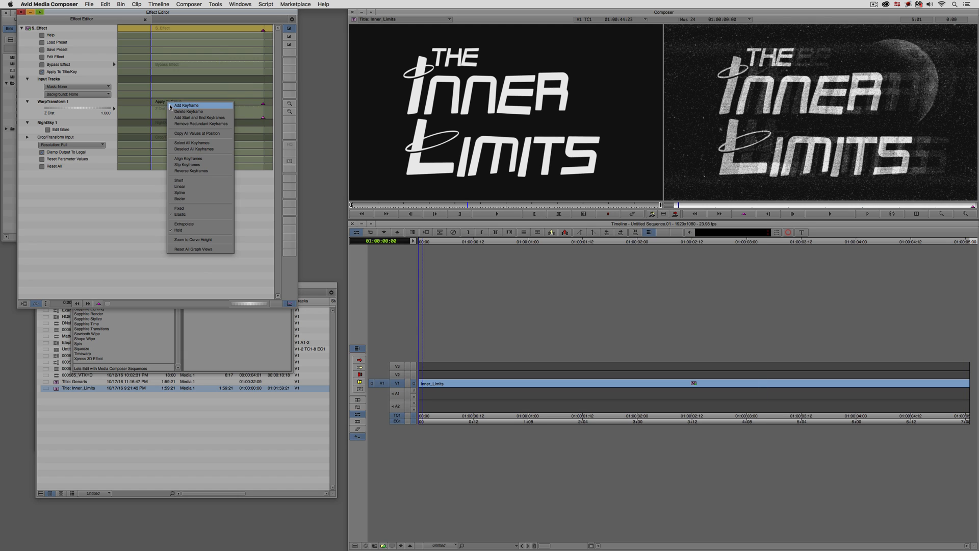
pyautogui.click(177, 104)
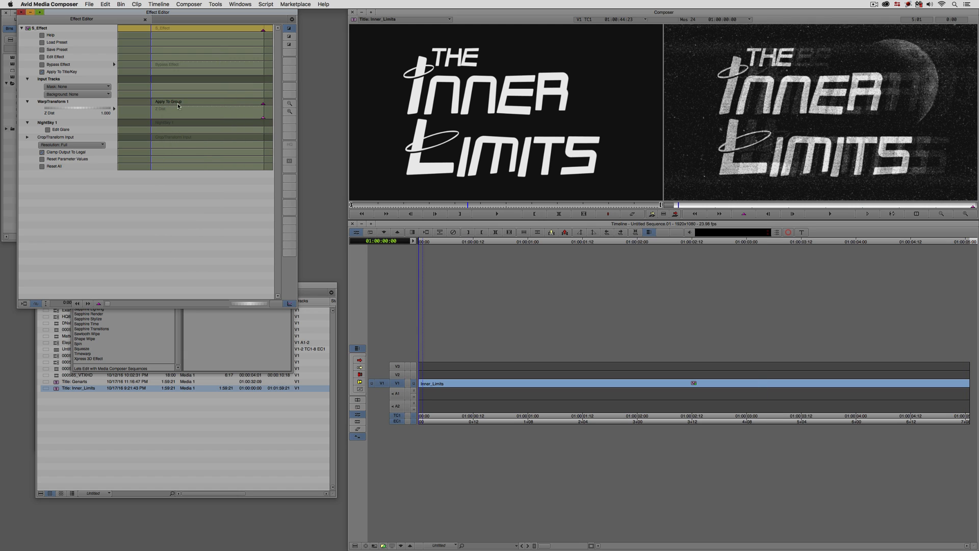
pyautogui.click(87, 109)
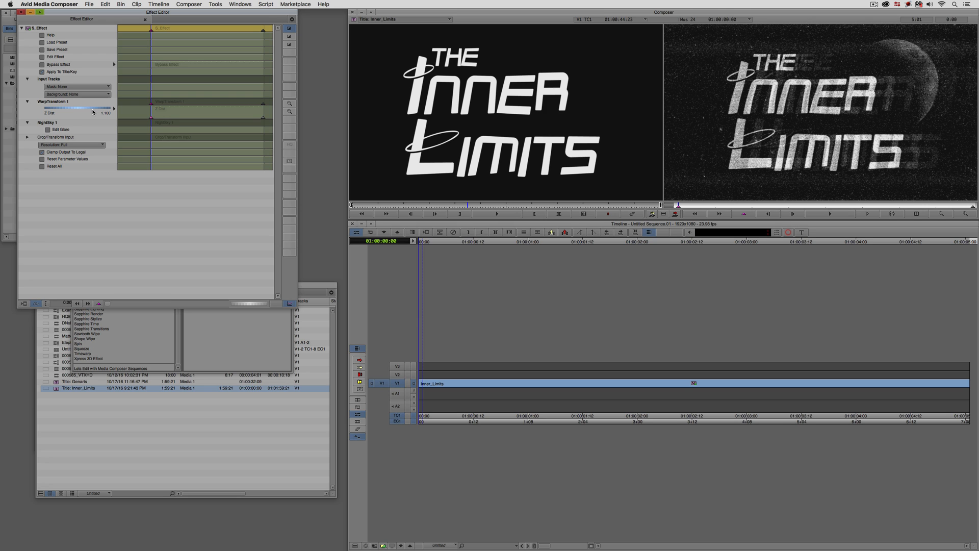
# Step: Return to editing the sequence and scrub the Inner_Limits clip to about 01:00:03:12 to preview the animated title
pyautogui.click(445, 384)
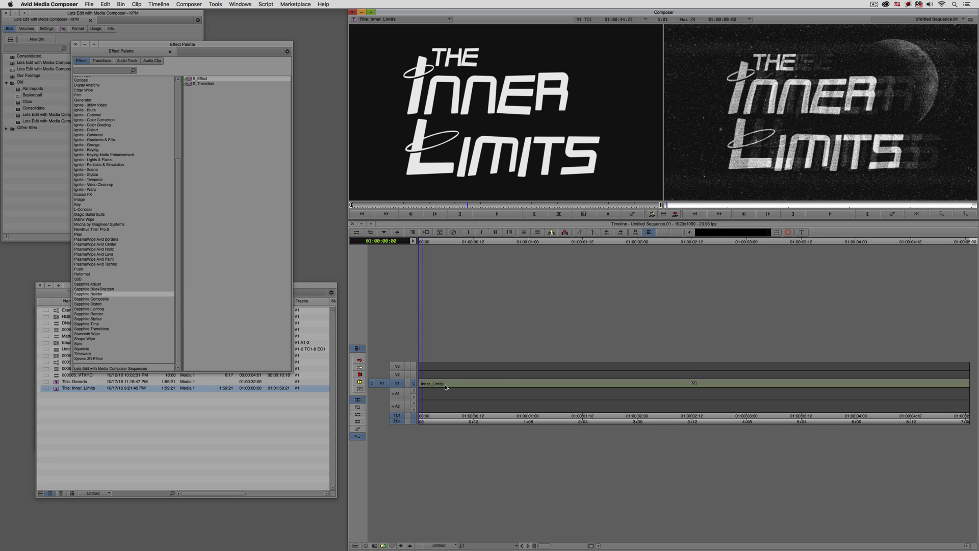
pyautogui.moveTo(476, 386); pyautogui.dragTo(803, 374)
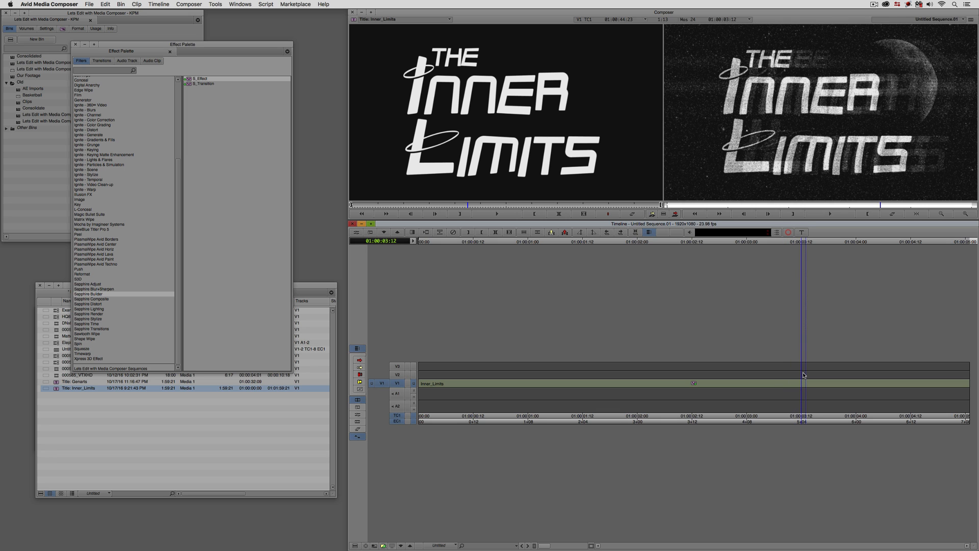